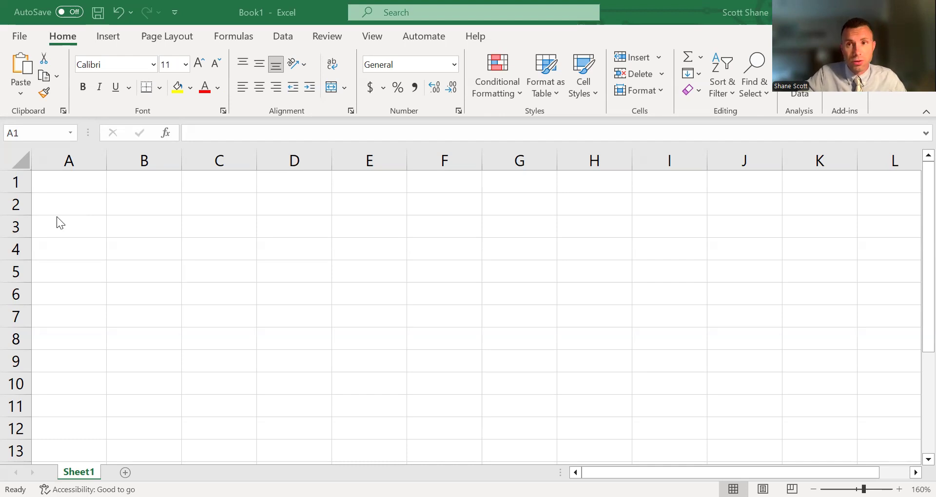
Step: Enter the numbers 1, 2, 3 and 4 in cells A3 to A6
{"action": "left_click", "coordinate": [89, 230]}
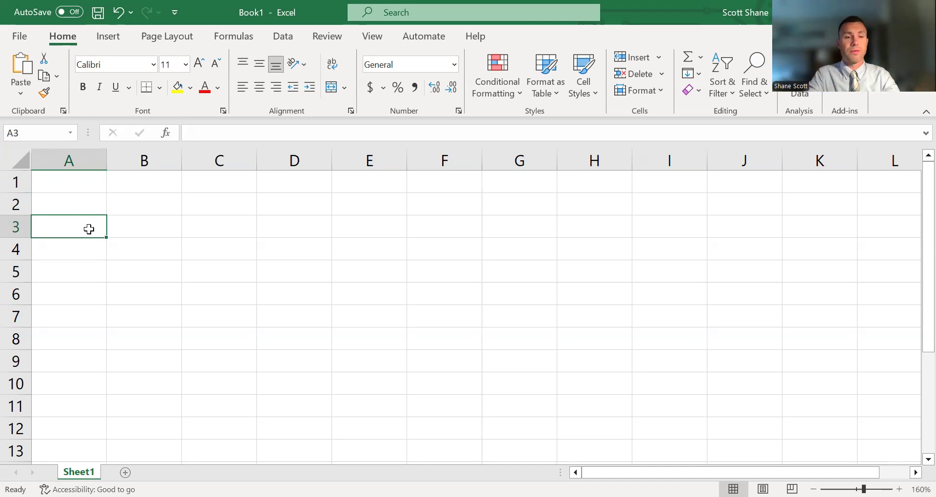
{"action": "type", "text": "1"}
{"action": "key", "text": "Return"}
{"action": "type", "text": "2"}
{"action": "key", "text": "Return"}
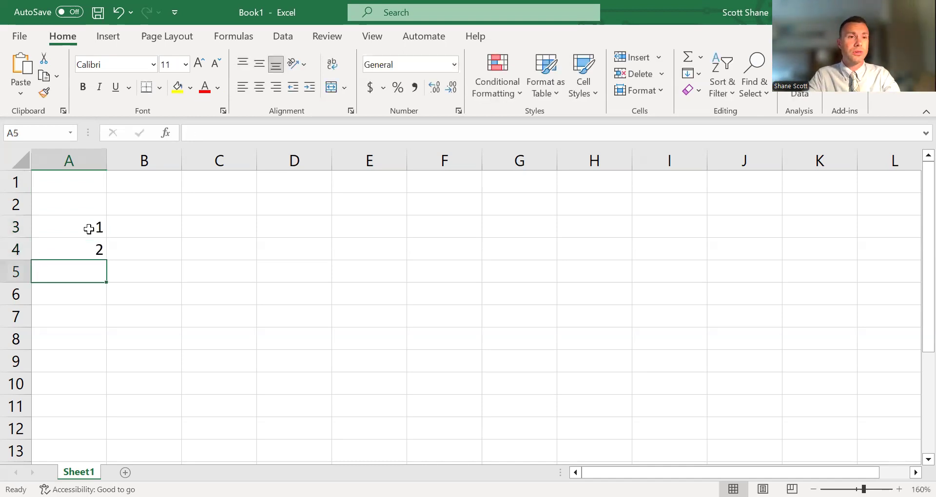
{"action": "type", "text": "3"}
{"action": "key", "text": "Return"}
{"action": "type", "text": "4"}
{"action": "key", "text": "Return"}
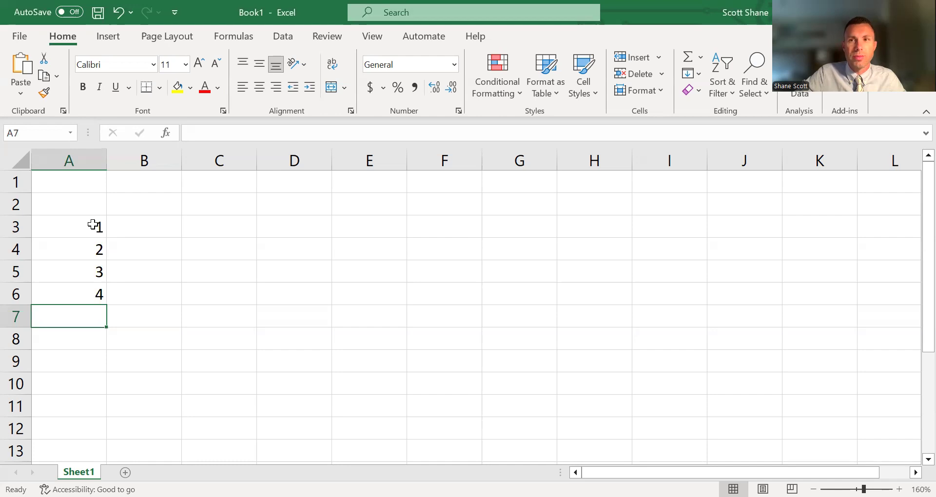
Step: Extend the number series from A3:A6 down to A14 with AutoFill so it runs to 12
{"action": "left_click_drag", "start_coordinate": [93, 224], "coordinate": [82, 291]}
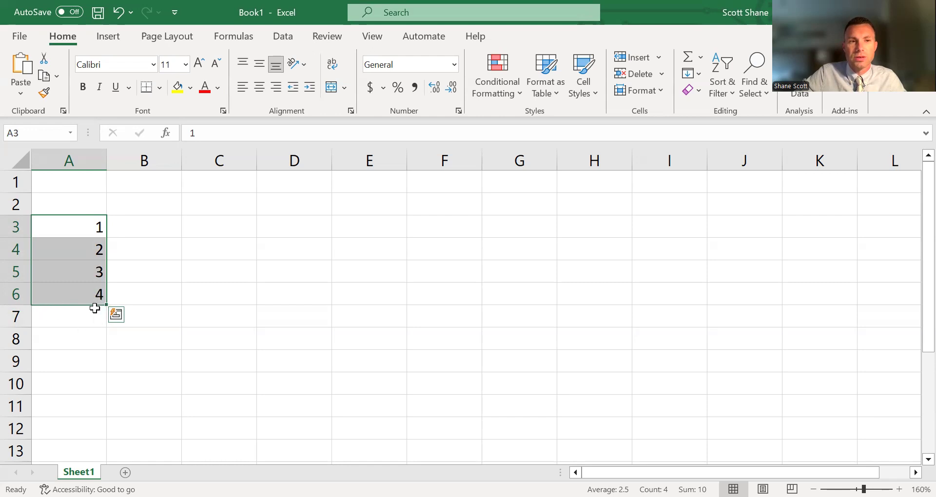
{"action": "left_click_drag", "start_coordinate": [107, 304], "coordinate": [87, 361]}
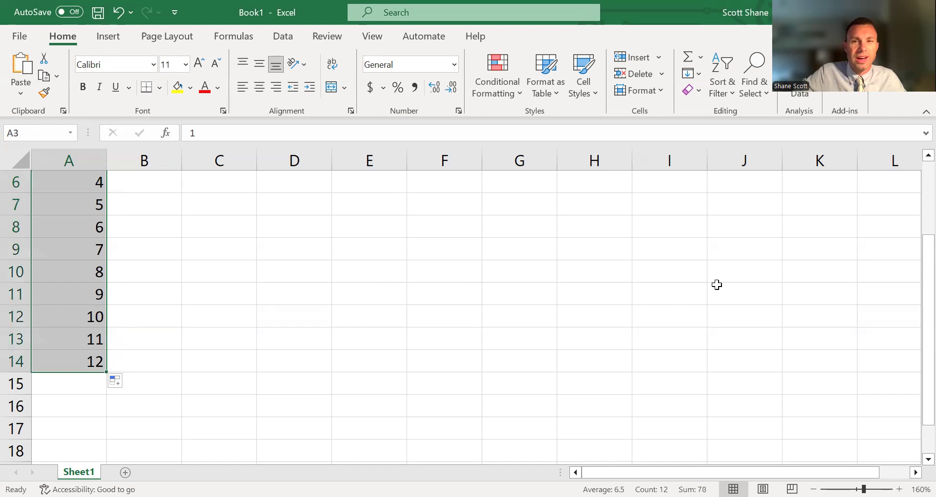
{"action": "left_click_drag", "start_coordinate": [913, 280], "coordinate": [913, 232]}
{"action": "left_click", "coordinate": [62, 191]}
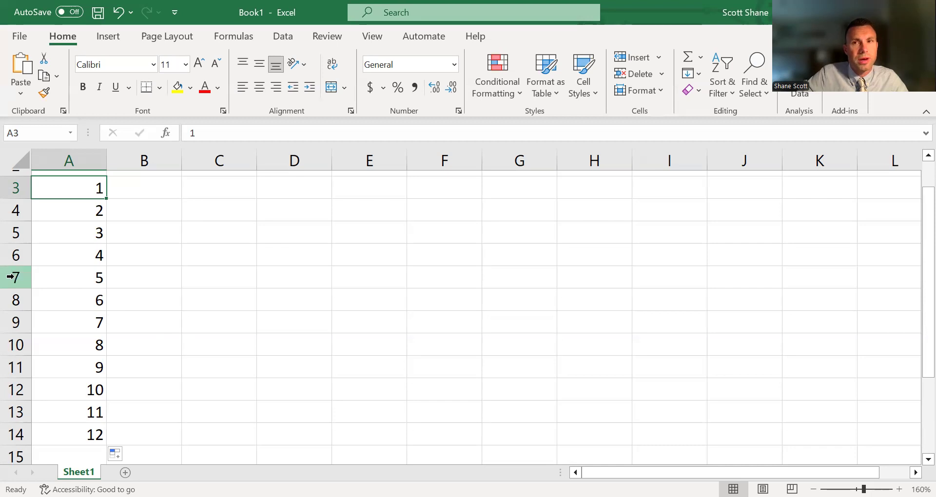
Step: Insert a blank row above the 5 in row 7 and another above the 9 in row 12
{"action": "left_click", "coordinate": [11, 277]}
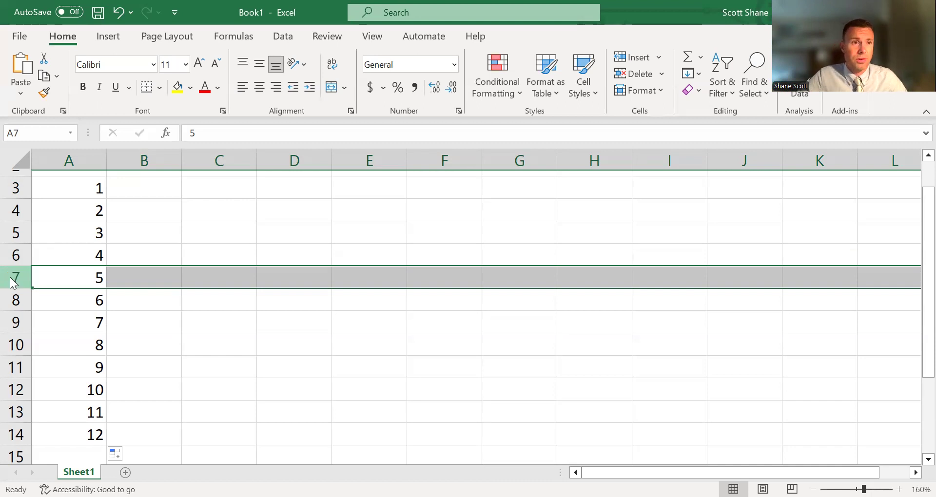
{"action": "right_click", "coordinate": [11, 277]}
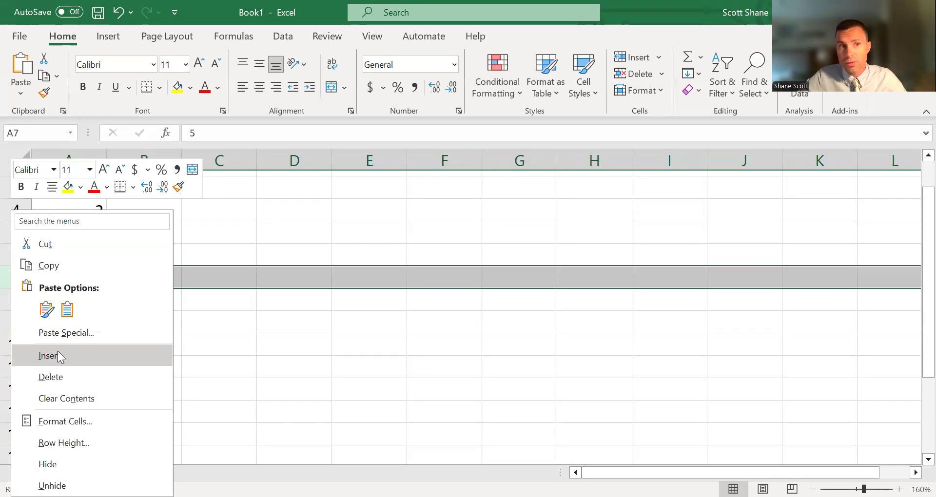
{"action": "left_click", "coordinate": [57, 354]}
{"action": "left_click", "coordinate": [154, 324]}
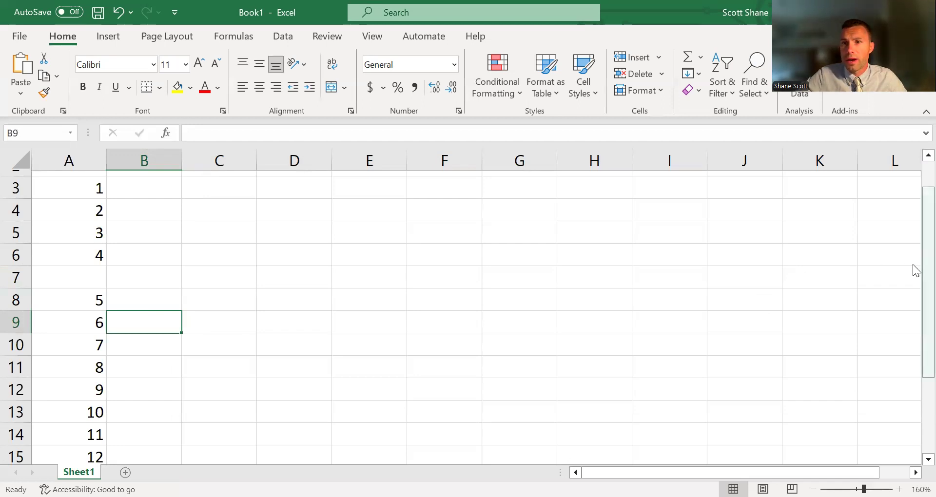
{"action": "left_click_drag", "start_coordinate": [913, 264], "coordinate": [913, 295]}
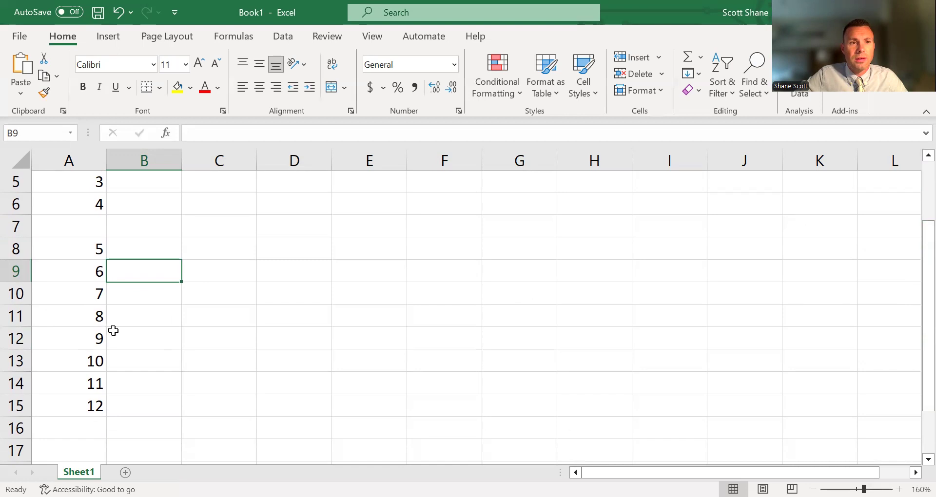
{"action": "left_click", "coordinate": [15, 339]}
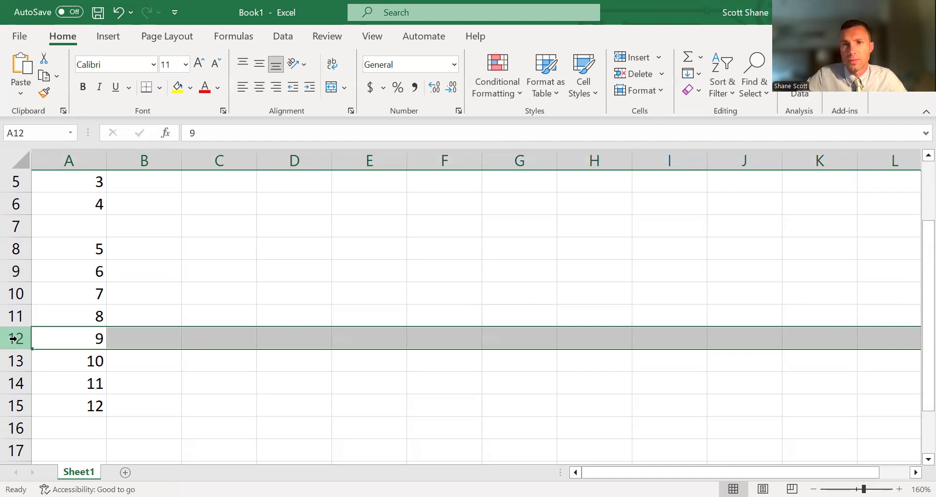
{"action": "right_click", "coordinate": [18, 339]}
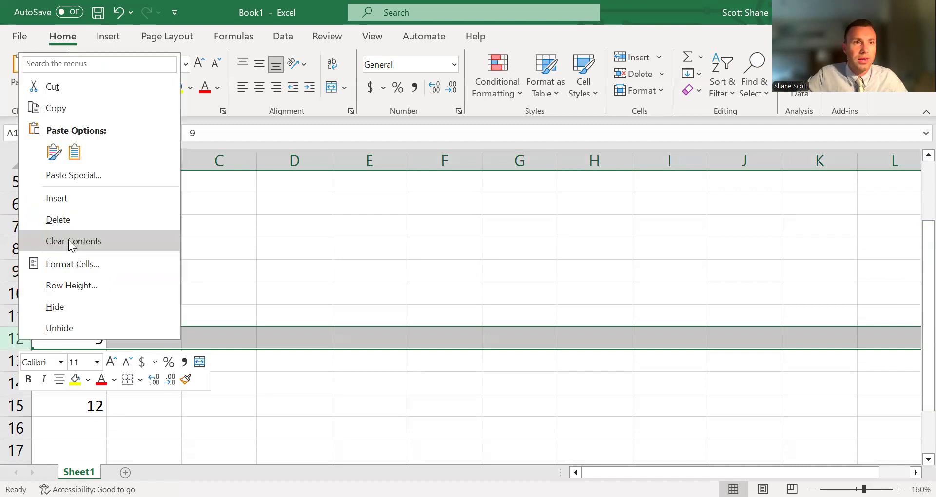
{"action": "left_click", "coordinate": [71, 197]}
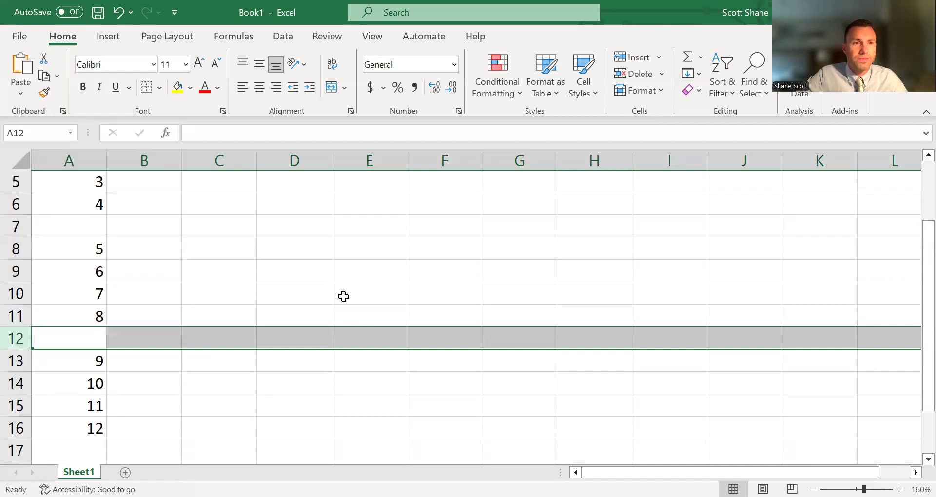
Step: Delete the blank rows 12 and 7 from the number list
{"action": "left_click_drag", "start_coordinate": [913, 305], "coordinate": [914, 260]}
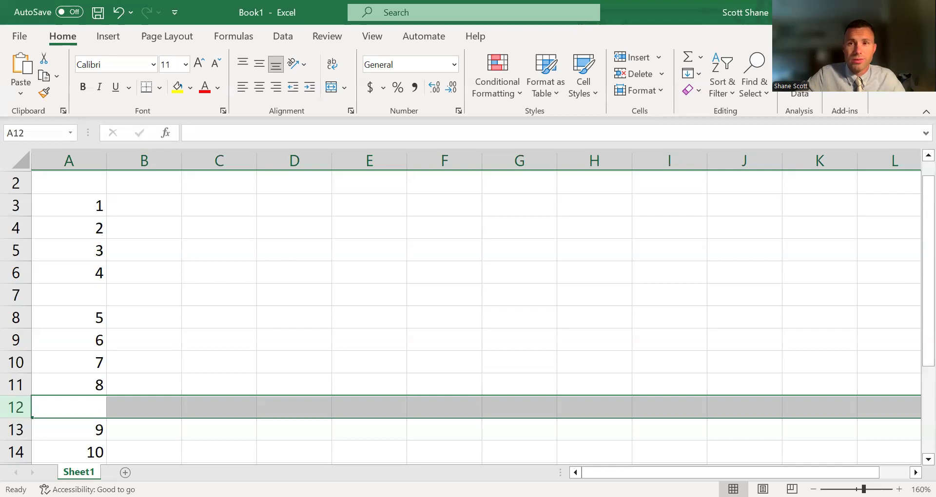
{"action": "right_click", "coordinate": [15, 409]}
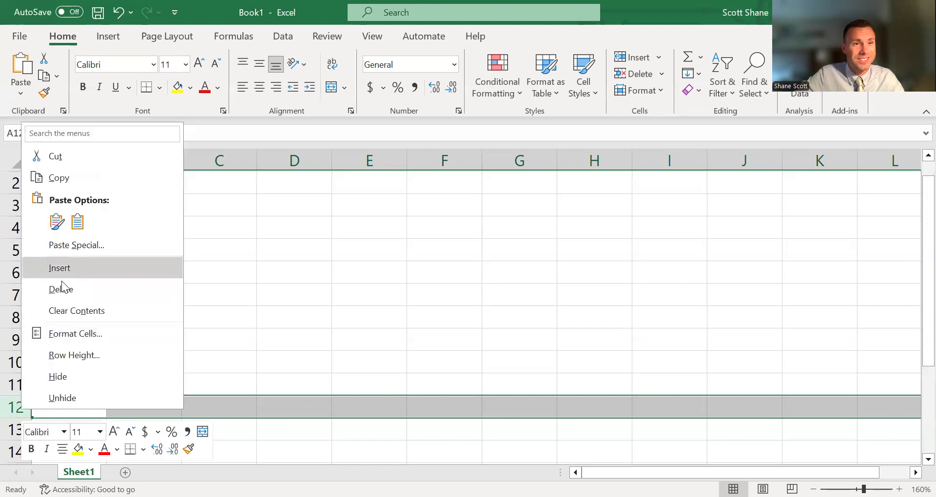
{"action": "left_click", "coordinate": [59, 290]}
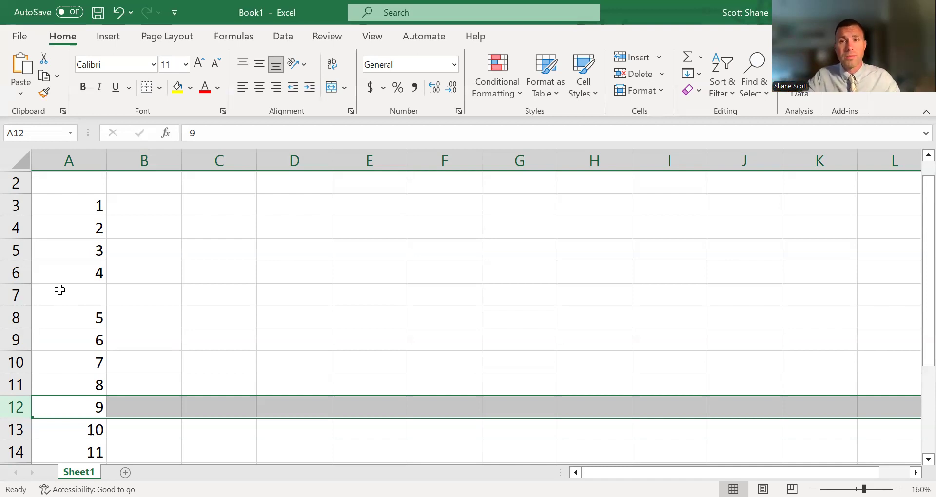
{"action": "right_click", "coordinate": [25, 299]}
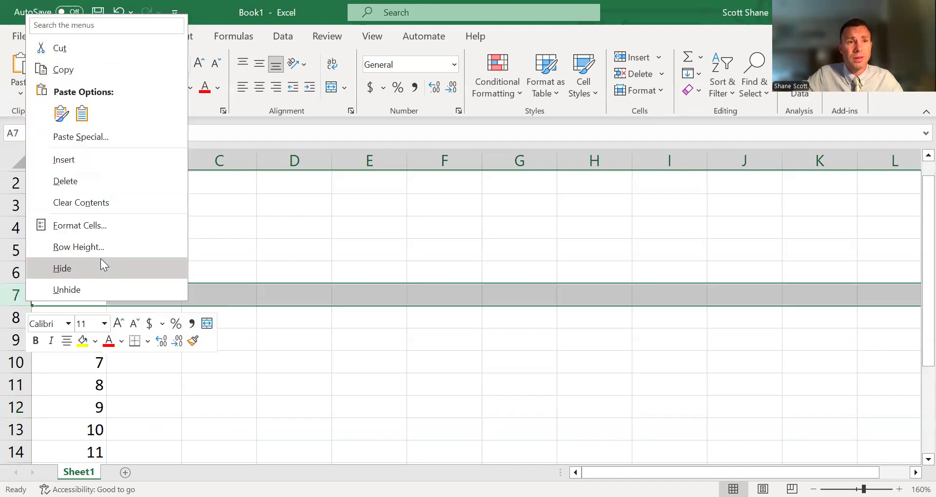
{"action": "left_click", "coordinate": [113, 179]}
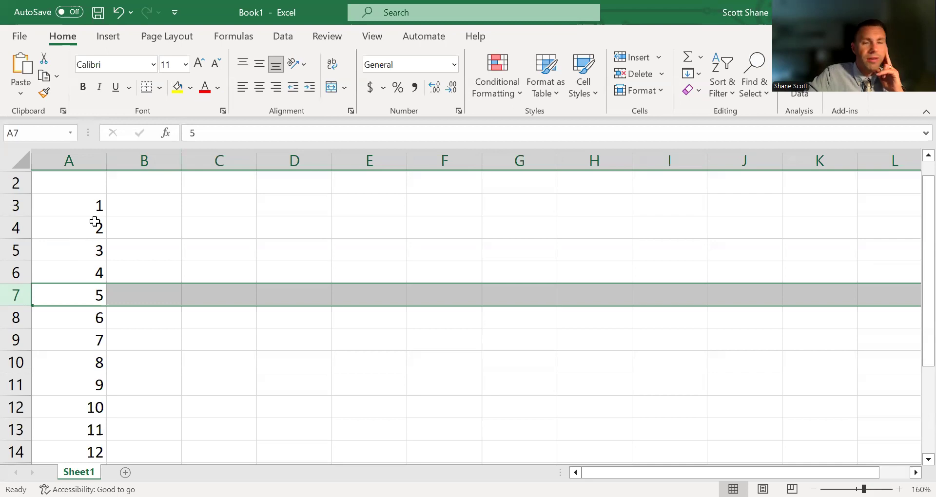
Step: Clear all the numbers in column A from A3 downward
{"action": "left_click_drag", "start_coordinate": [86, 204], "coordinate": [57, 462]}
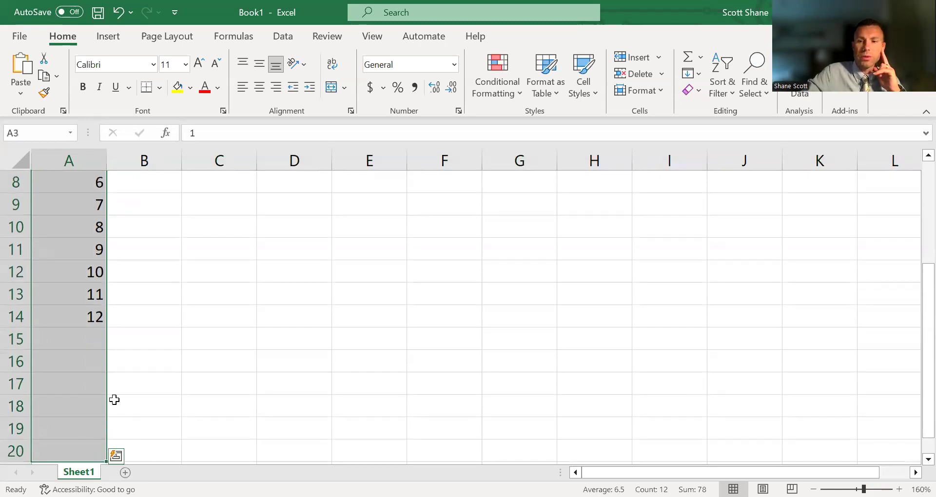
{"action": "key", "text": "Delete"}
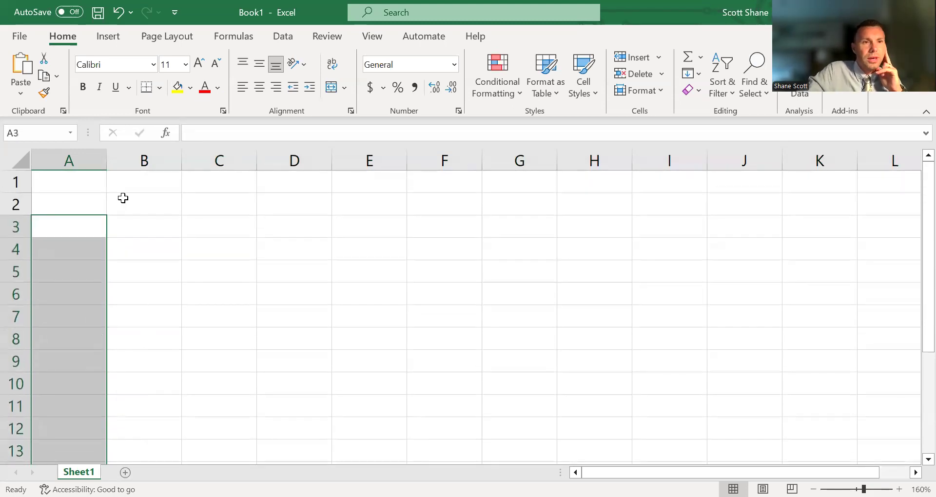
Step: Enter Snickers, Kit Kat, Reeses and Starburst in cells A3 to A6
{"action": "left_click", "coordinate": [82, 234]}
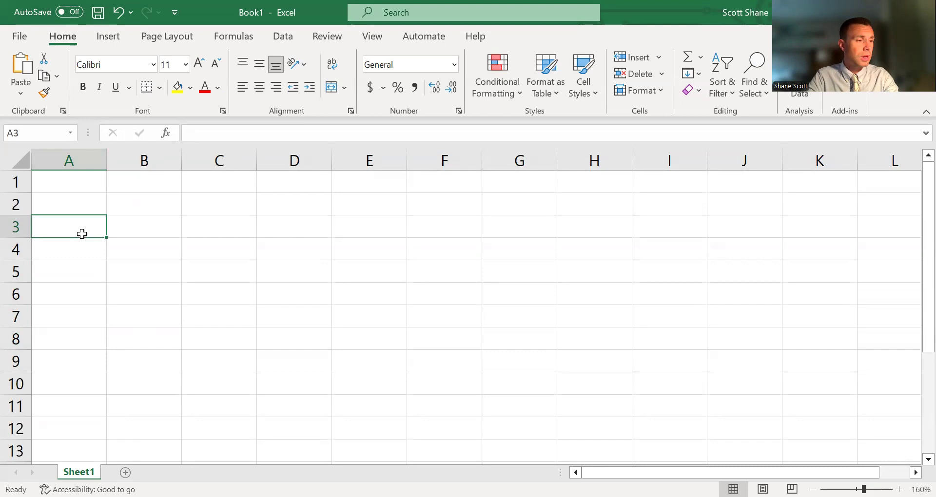
{"action": "type", "text": "Snickers"}
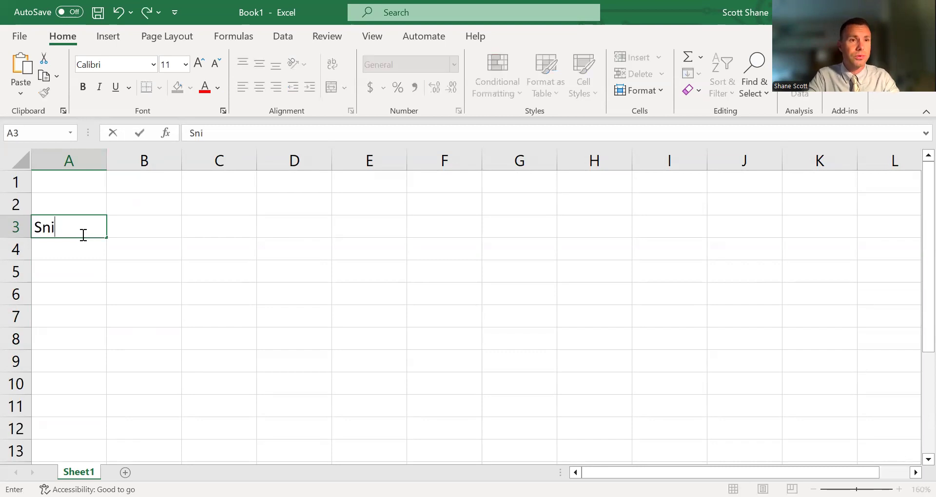
{"action": "key", "text": "Return"}
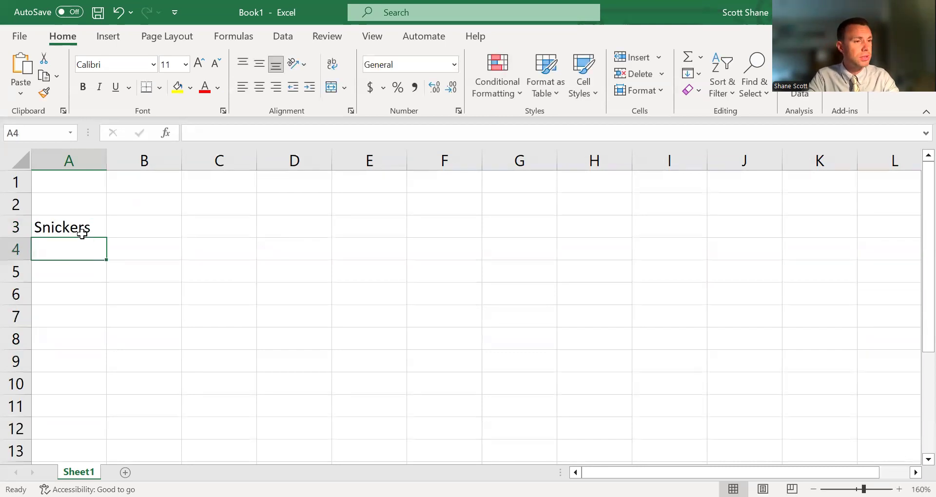
{"action": "type", "text": "Kit Kat"}
{"action": "key", "text": "Return"}
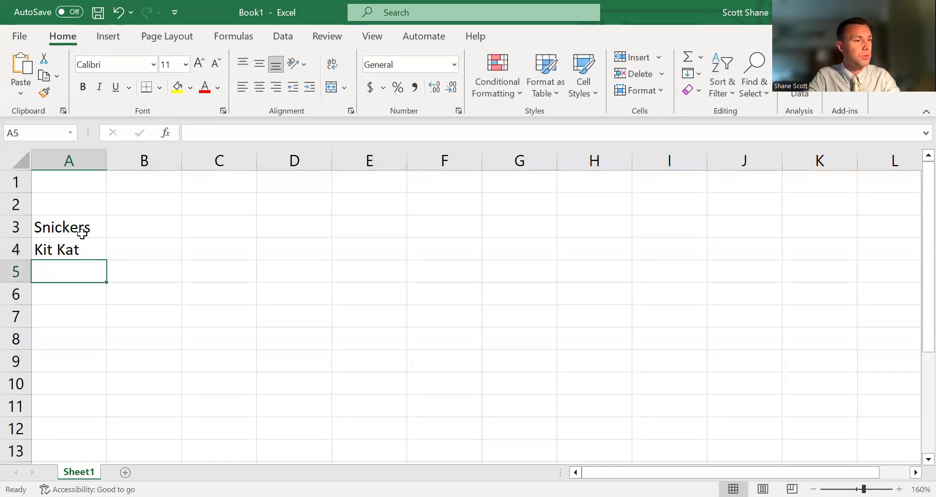
{"action": "type", "text": "Reeses"}
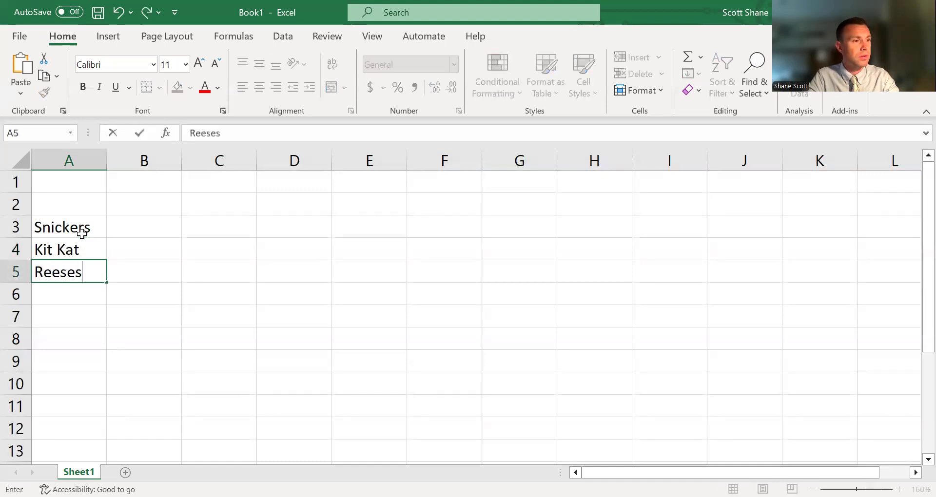
{"action": "key", "text": "Return"}
{"action": "type", "text": "Starbus"}
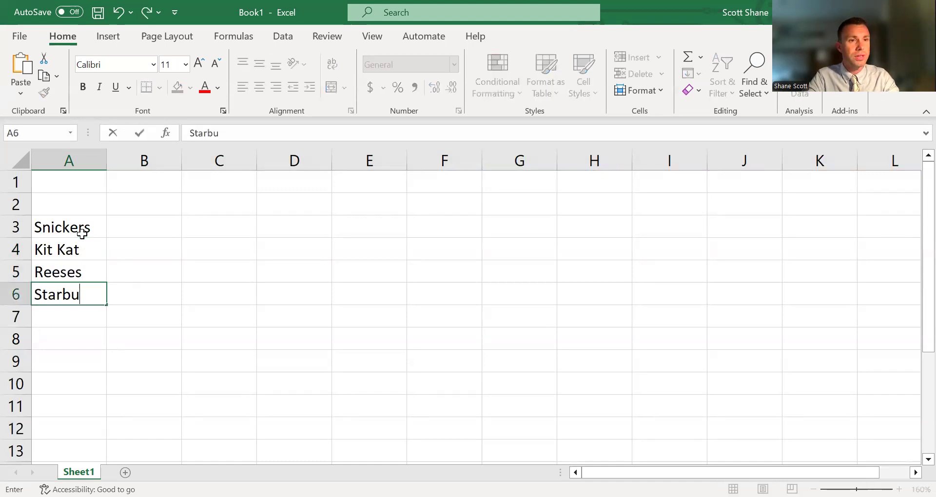
{"action": "key", "text": "BackSpace"}
{"action": "type", "text": "rst"}
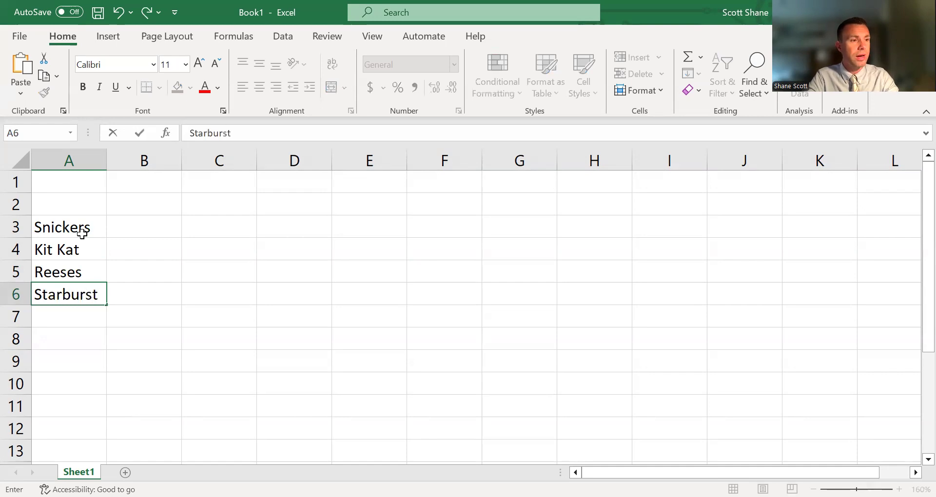
{"action": "key", "text": "Return"}
Step: Continue the list with Milky Way, Nerds, Airheads and Twix in A7 to A10, and autofit column A's width
{"action": "type", "text": "Milky Way"}
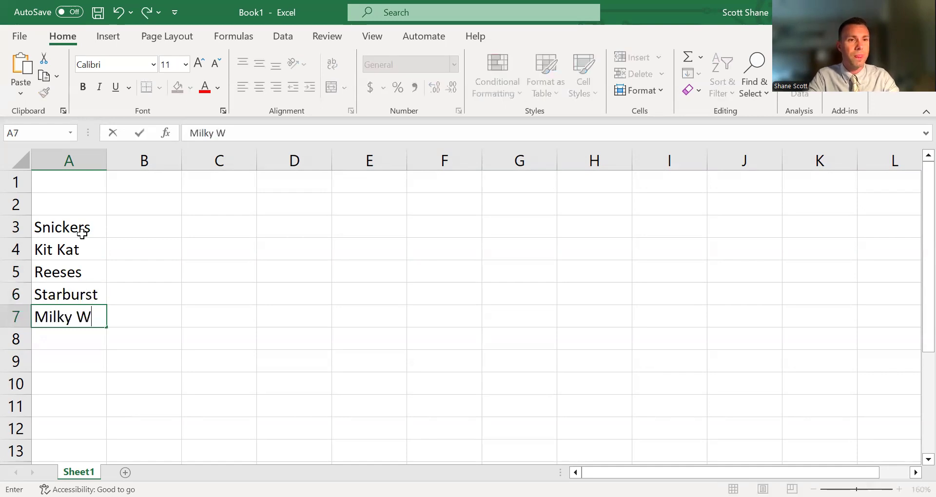
{"action": "key", "text": "Return"}
{"action": "type", "text": "Nee"}
{"action": "key", "text": "BackSpace"}
{"action": "type", "text": "rds"}
{"action": "key", "text": "Return"}
{"action": "type", "text": "Ai"}
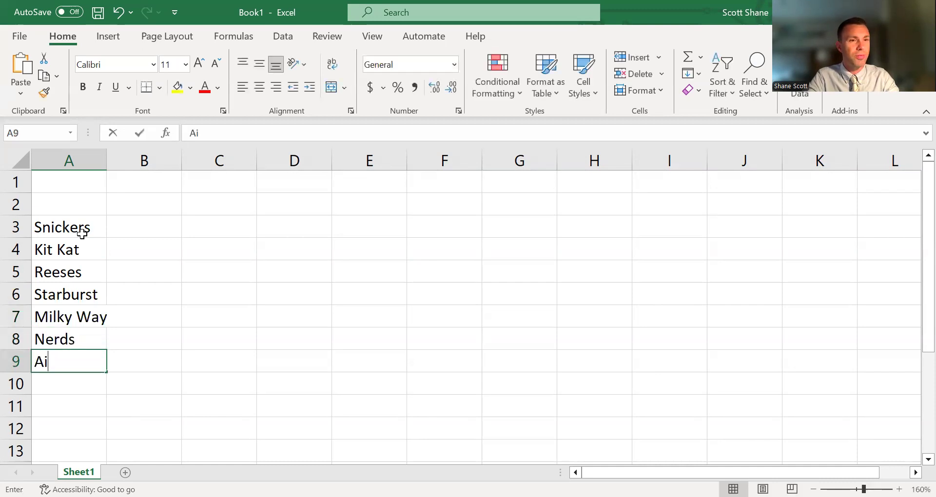
{"action": "type", "text": "rheads"}
{"action": "key", "text": "Return"}
{"action": "type", "text": "T"}
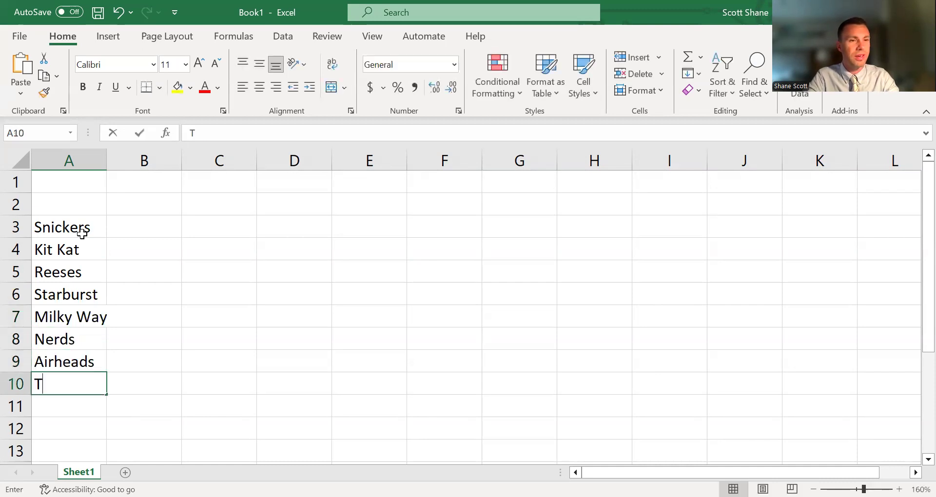
{"action": "type", "text": "wix"}
{"action": "key", "text": "Return"}
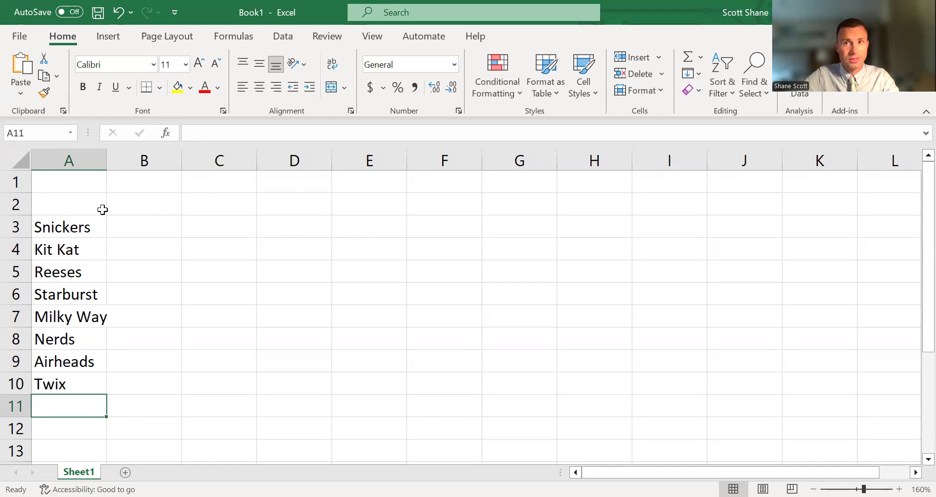
{"action": "double_click", "coordinate": [106, 163]}
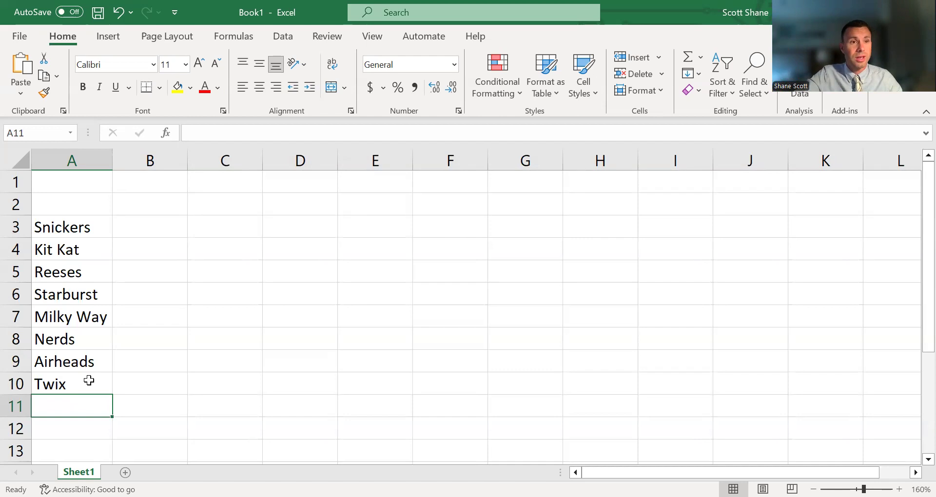
Step: Sort the candy list in A3:A10 alphabetically from A to Z
{"action": "left_click_drag", "start_coordinate": [76, 229], "coordinate": [75, 383]}
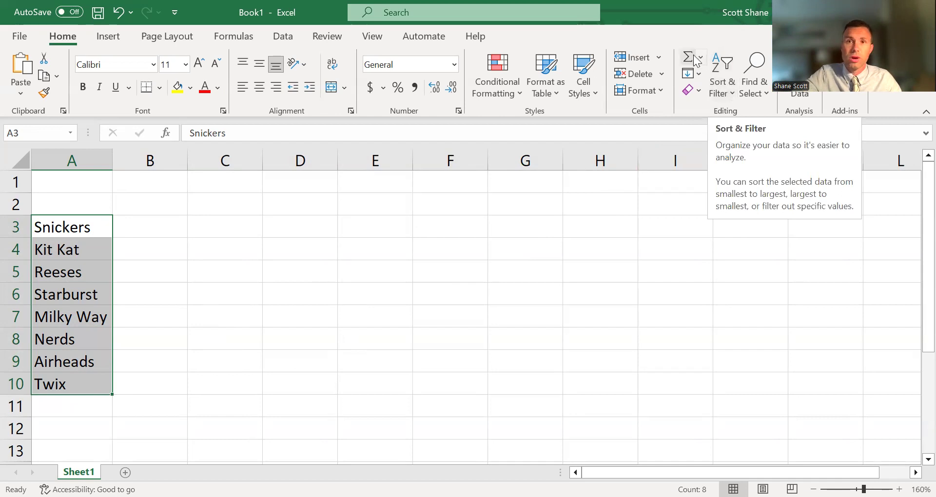
{"action": "left_click", "coordinate": [727, 82]}
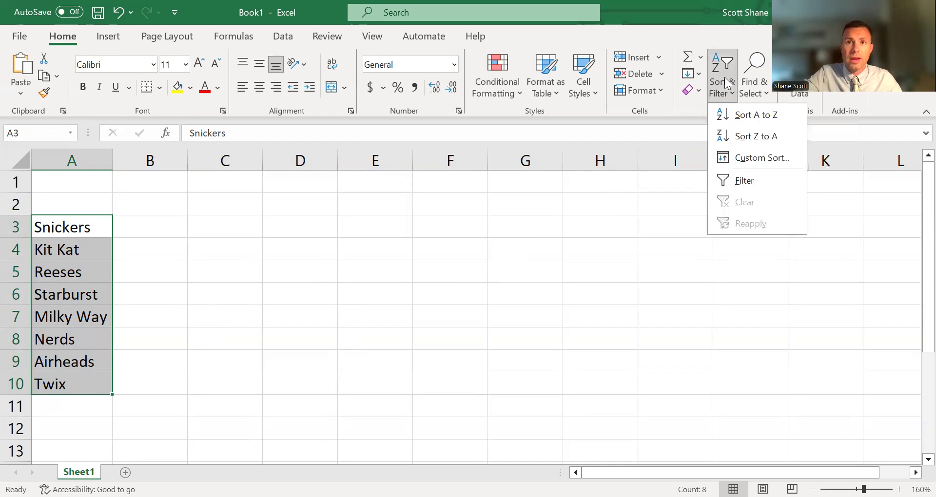
{"action": "left_click", "coordinate": [747, 116]}
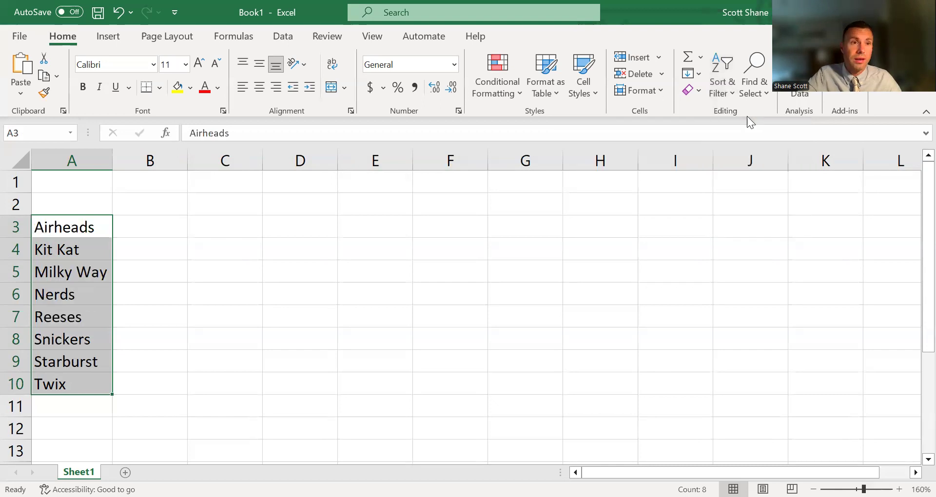
{"action": "left_click", "coordinate": [57, 263]}
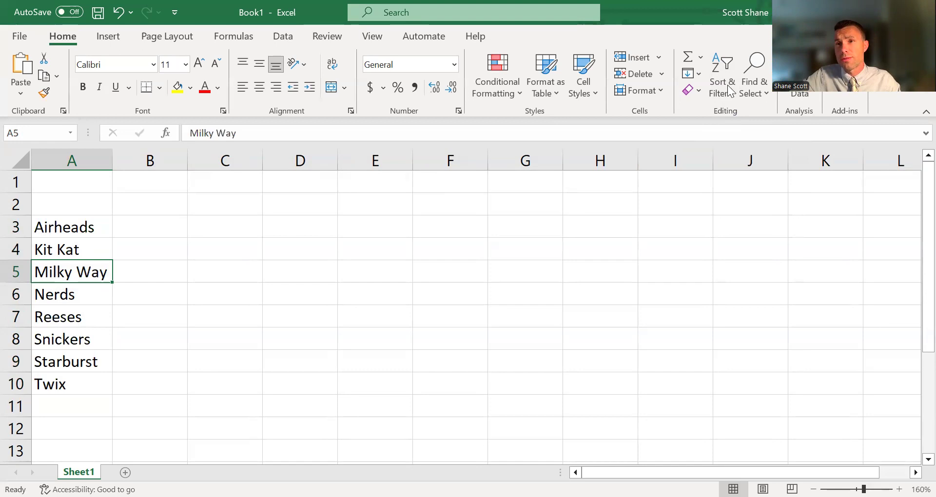
{"action": "left_click", "coordinate": [504, 275]}
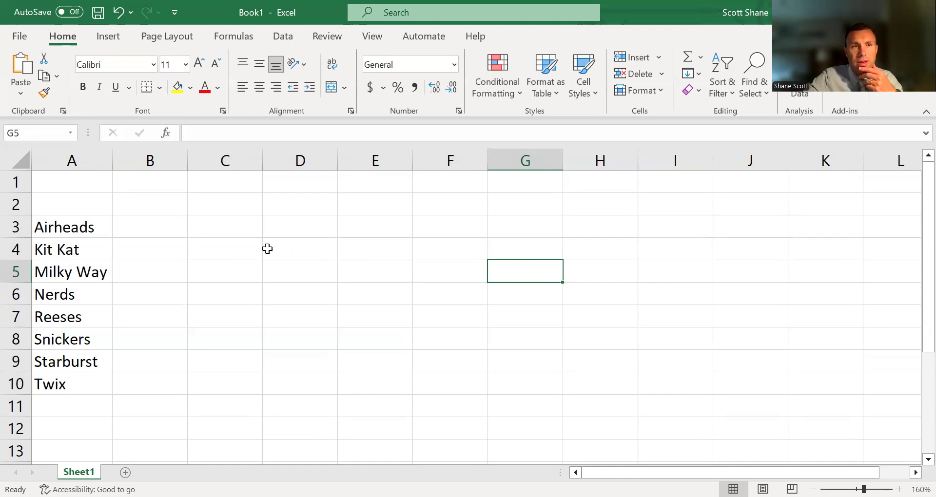
Step: Enter the values 12, 10, 8 and 6 in cells B3 to B6 beside Airheads, Kit Kat, Milky Way and Nerds
{"action": "left_click", "coordinate": [174, 226]}
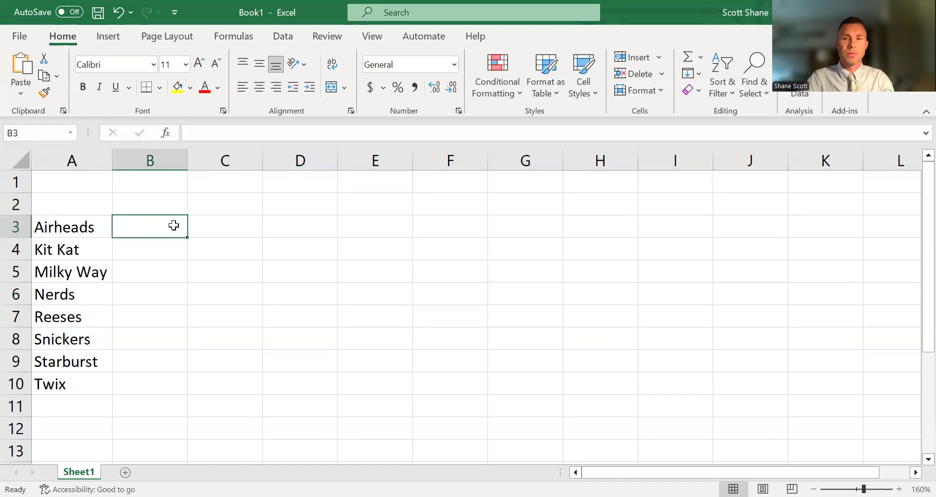
{"action": "type", "text": "12"}
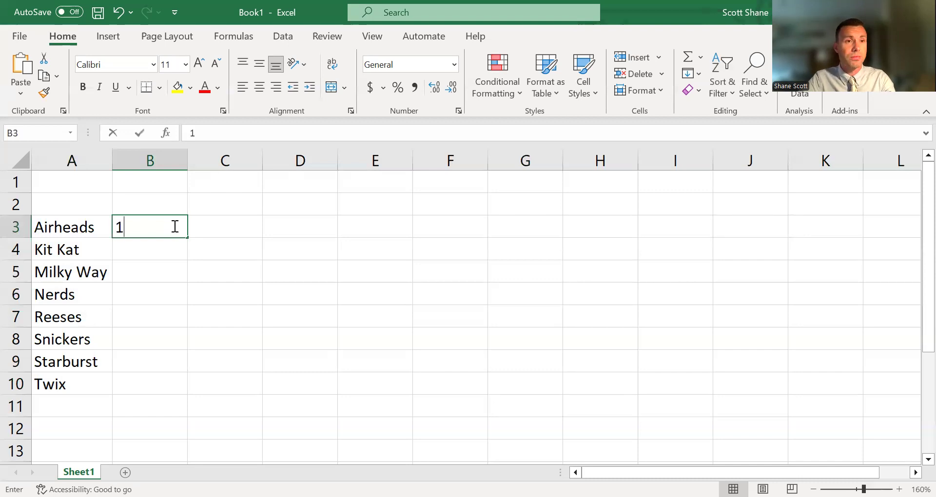
{"action": "key", "text": "Return"}
{"action": "type", "text": "10"}
{"action": "key", "text": "Return"}
{"action": "type", "text": "8"}
{"action": "key", "text": "Tab"}
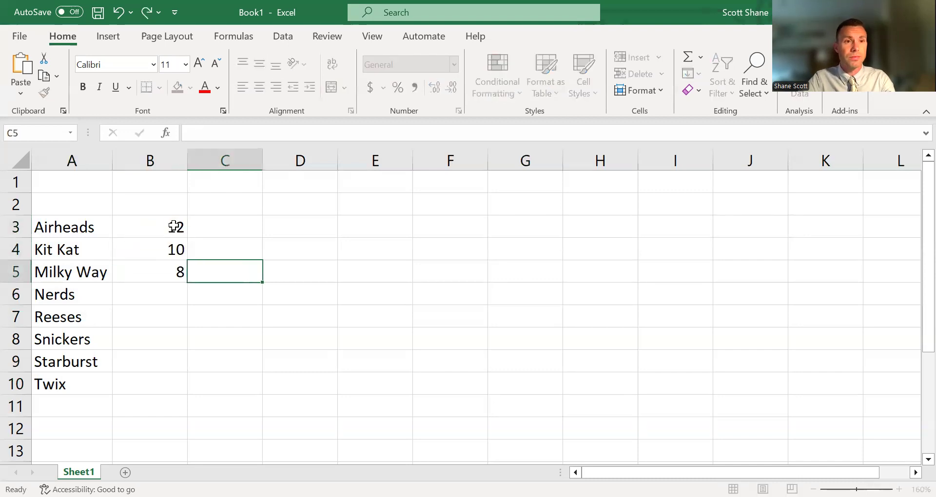
{"action": "key", "text": "Return"}
{"action": "type", "text": "6"}
{"action": "key", "text": "Return"}
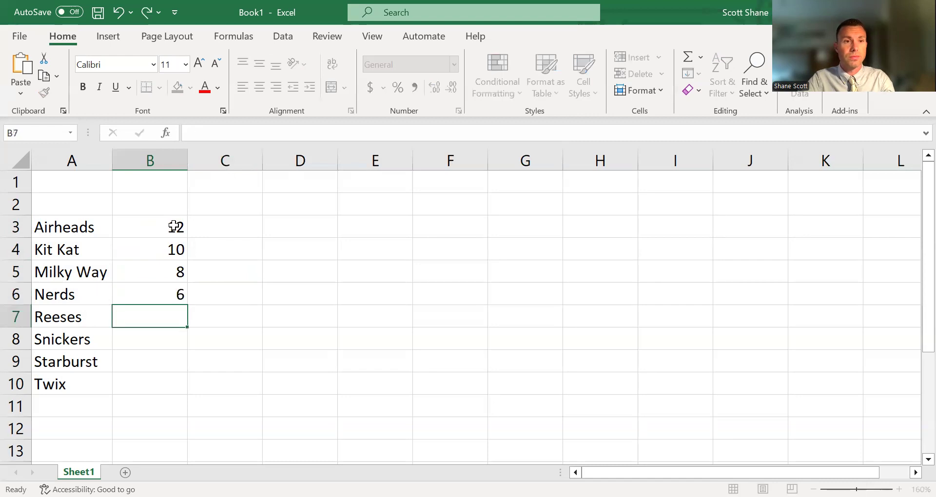
Step: Enter the values 20, 3, 2 and 1 in cells B7 to B10 beside Reeses, Snickers, Starburst and Twix
{"action": "type", "text": "20"}
{"action": "key", "text": "Return"}
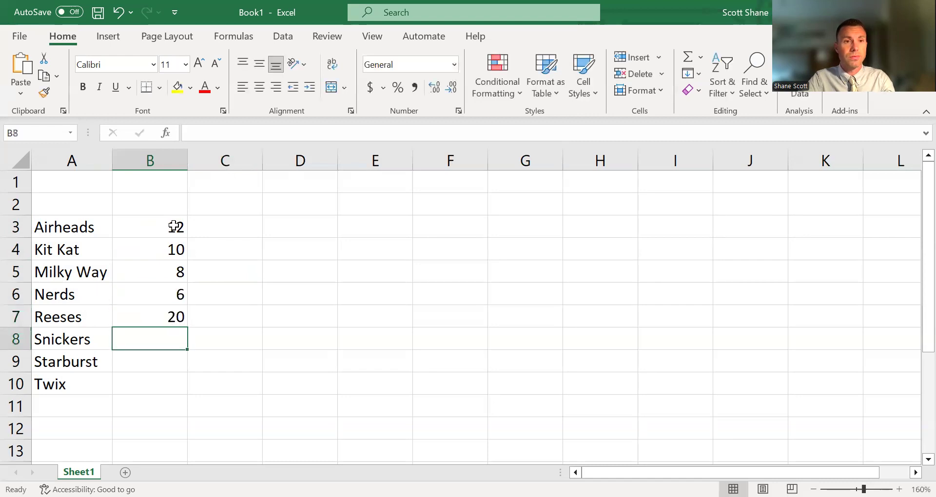
{"action": "type", "text": "3"}
{"action": "key", "text": "Return"}
{"action": "type", "text": "2"}
{"action": "key", "text": "Return"}
{"action": "type", "text": "1"}
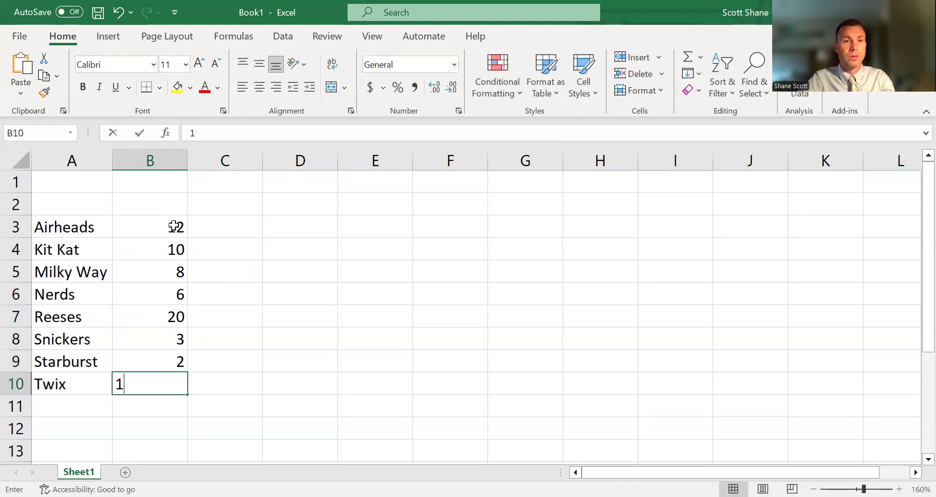
{"action": "key", "text": "Return"}
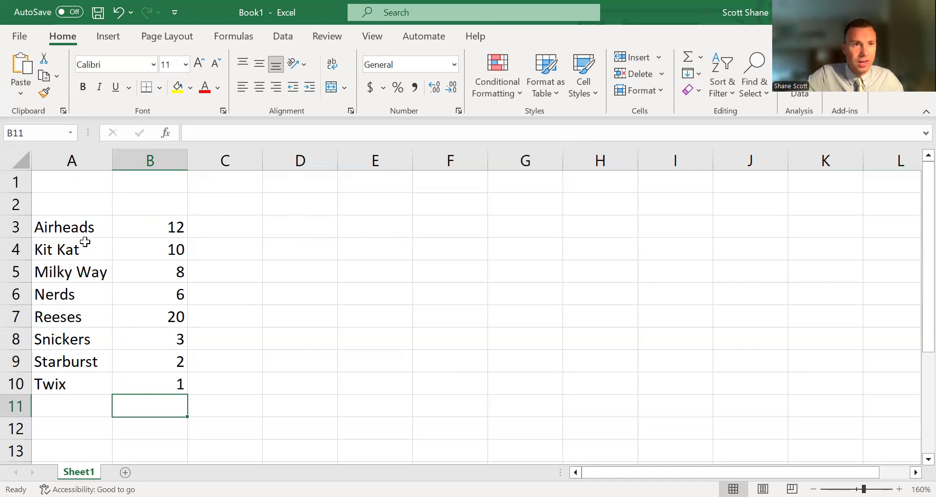
Step: Insert the recommended Clustered Column chart for the candy data in A3:B10
{"action": "left_click_drag", "start_coordinate": [75, 217], "coordinate": [185, 383]}
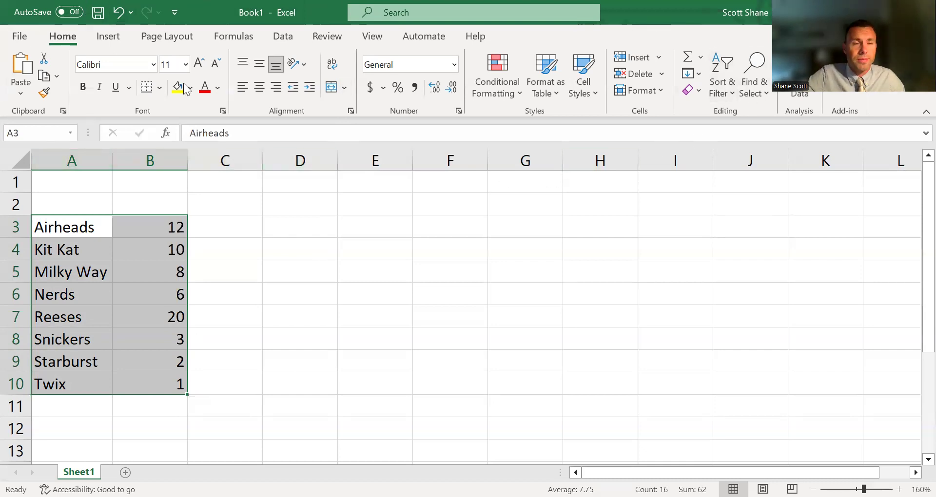
{"action": "left_click", "coordinate": [107, 37]}
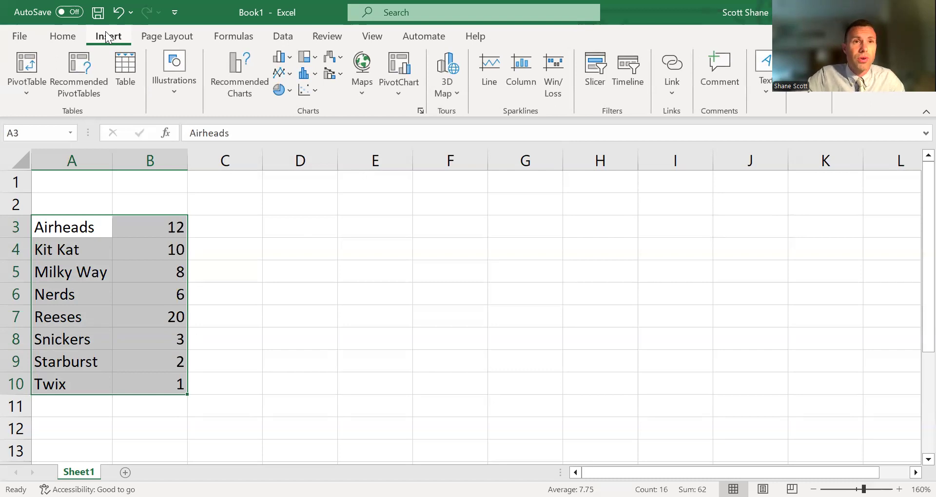
{"action": "left_click", "coordinate": [239, 87]}
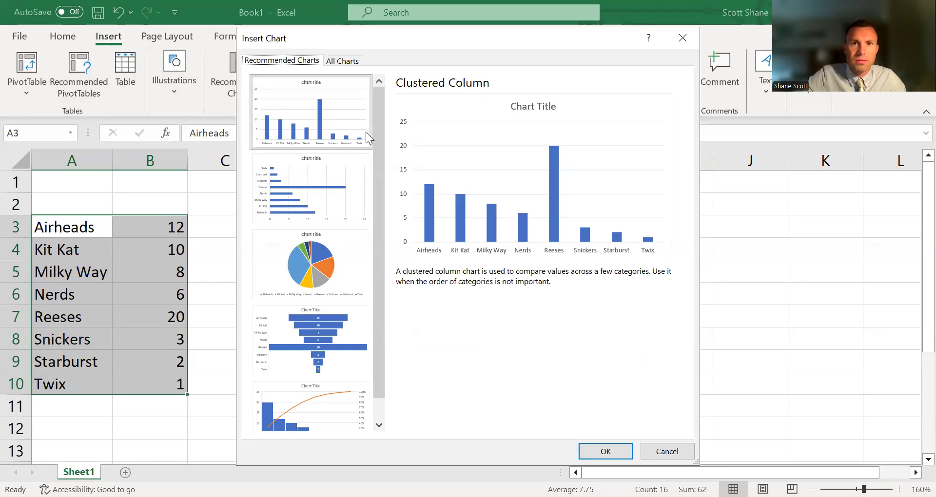
{"action": "left_click", "coordinate": [340, 123]}
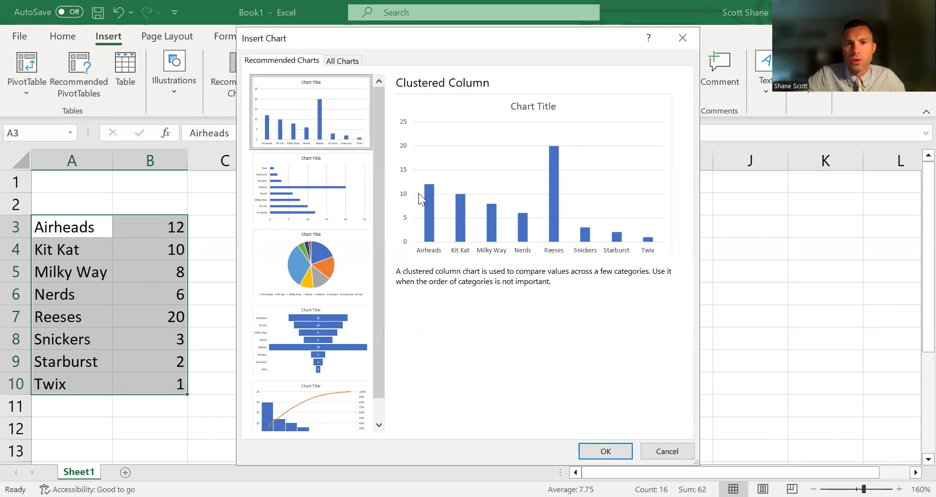
{"action": "left_click", "coordinate": [604, 449]}
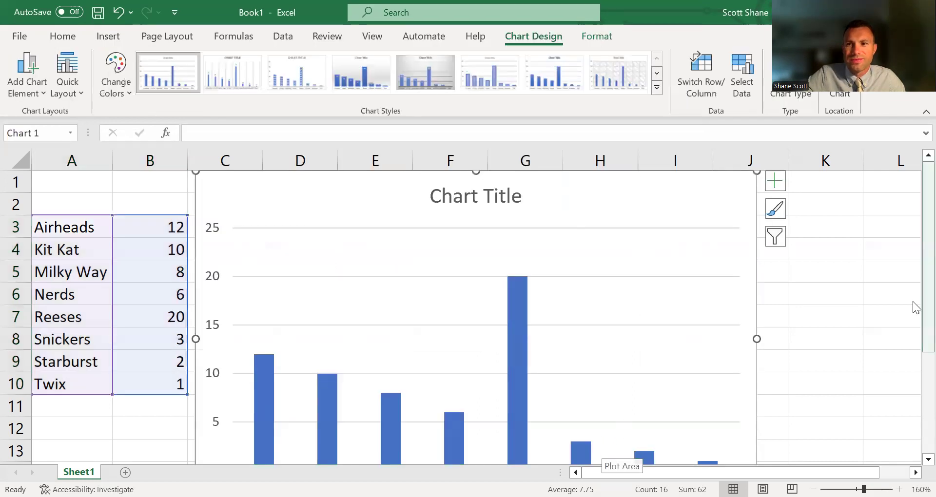
Step: Shrink the column chart from its lower-left corner and place it beside the data, over columns C to H starting in row 2
{"action": "scroll", "coordinate": [915, 311], "scroll_direction": "down", "scroll_amount": 1}
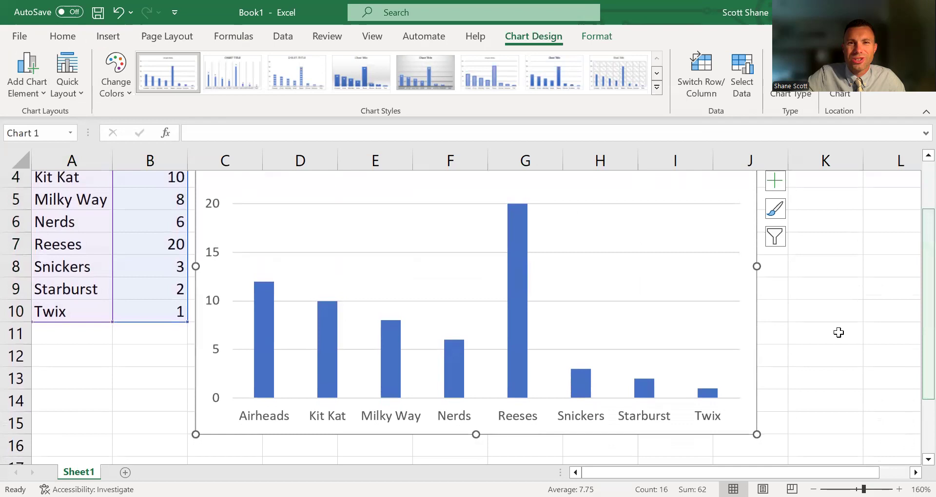
{"action": "left_click_drag", "start_coordinate": [191, 435], "coordinate": [317, 324]}
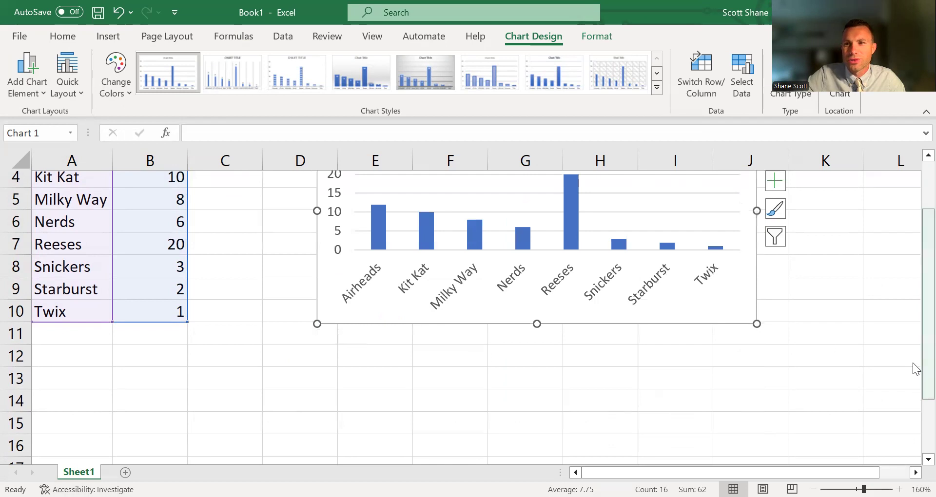
{"action": "left_click", "coordinate": [919, 370]}
{"action": "left_click_drag", "start_coordinate": [927, 372], "coordinate": [926, 314]}
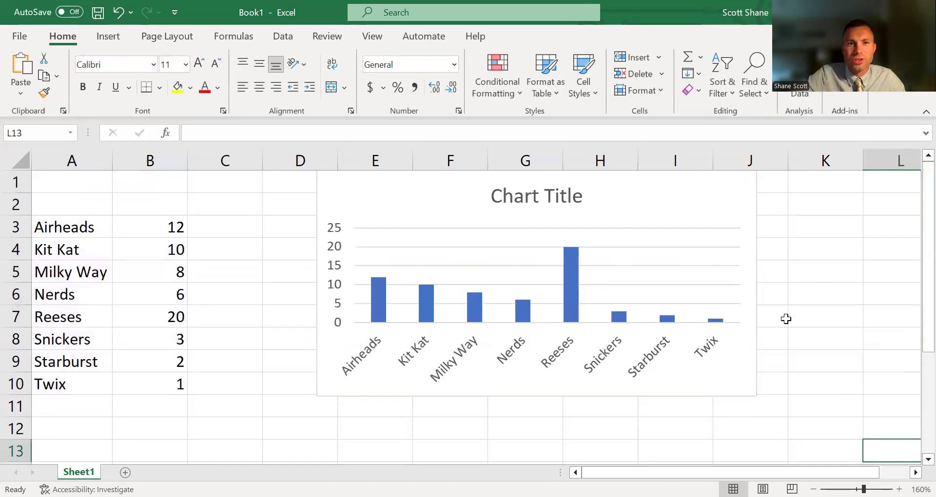
{"action": "left_click_drag", "start_coordinate": [437, 207], "coordinate": [330, 230]}
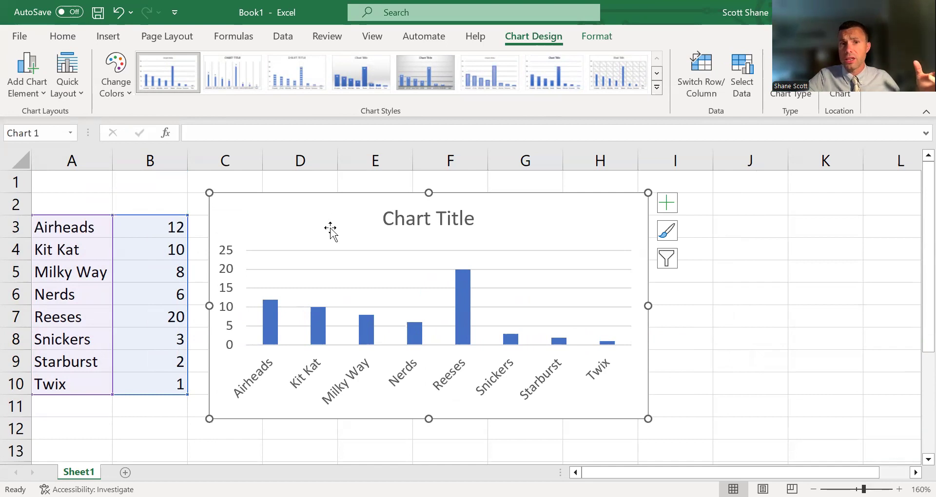
Step: Replace the chart's title with "Business Class Candy Results"
{"action": "left_click", "coordinate": [432, 221]}
{"action": "double_click", "coordinate": [432, 220]}
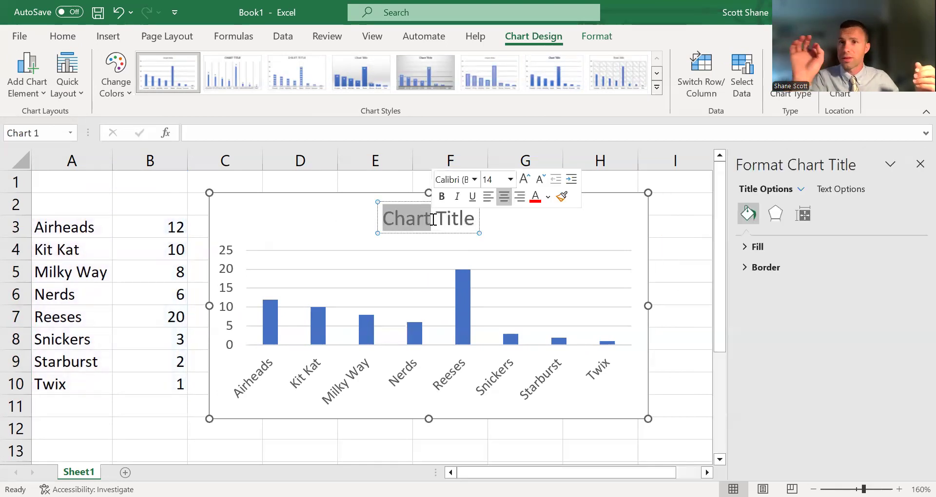
{"action": "left_click_drag", "start_coordinate": [433, 220], "coordinate": [464, 218]}
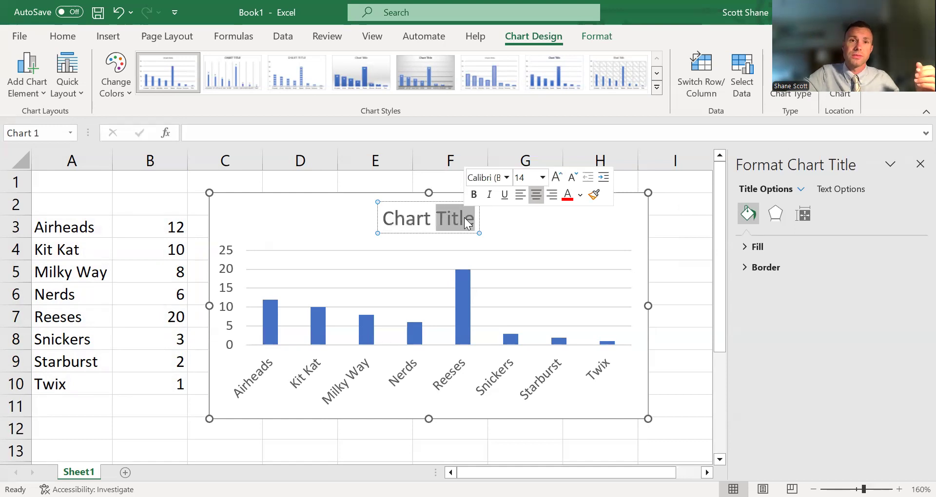
{"action": "key", "text": "BackSpace"}
{"action": "type", "text": "Business Cad"}
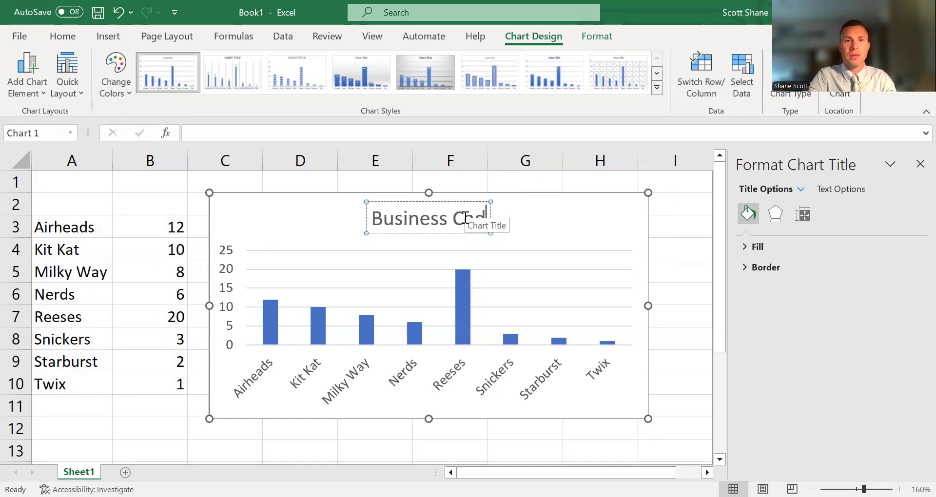
{"action": "type", "text": "ndy"}
{"action": "key", "text": "BackSpace"}
{"action": "key", "text": "BackSpace"}
{"action": "key", "text": "BackSpace"}
{"action": "key", "text": "BackSpace"}
{"action": "key", "text": "BackSpace"}
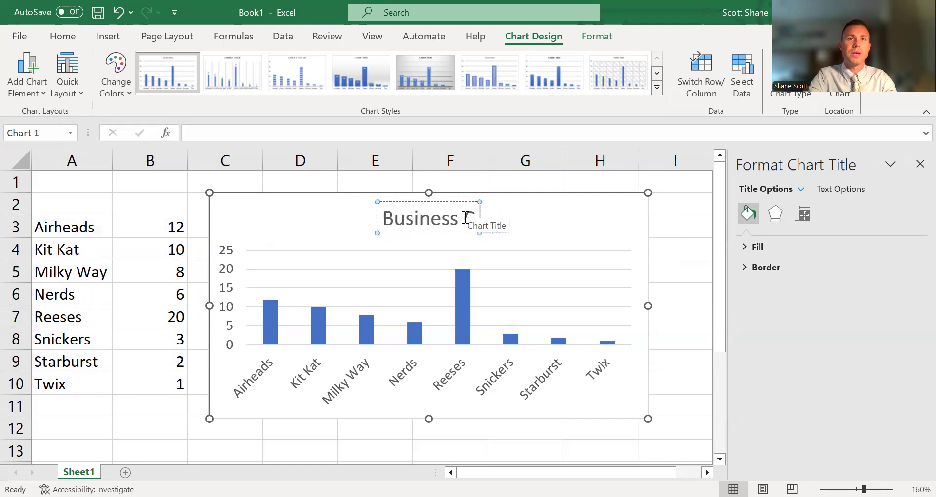
{"action": "type", "text": "Class Ca"}
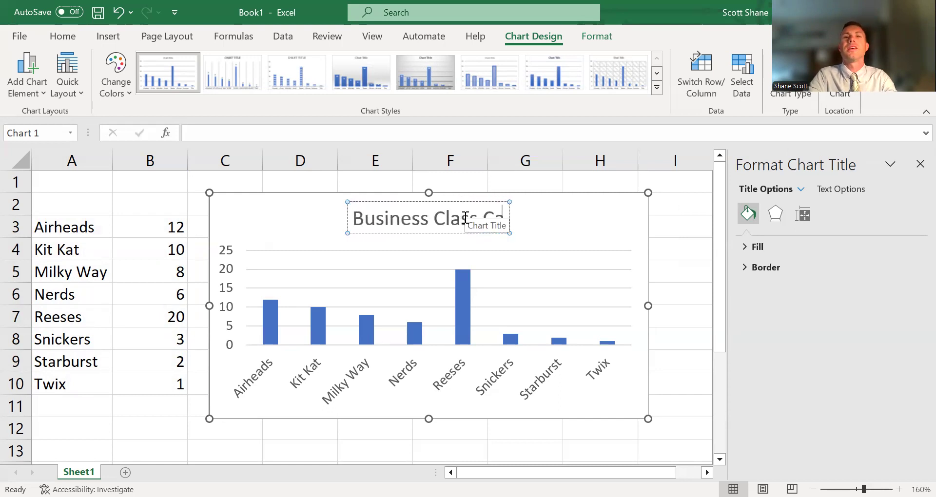
{"action": "type", "text": "ndy Results"}
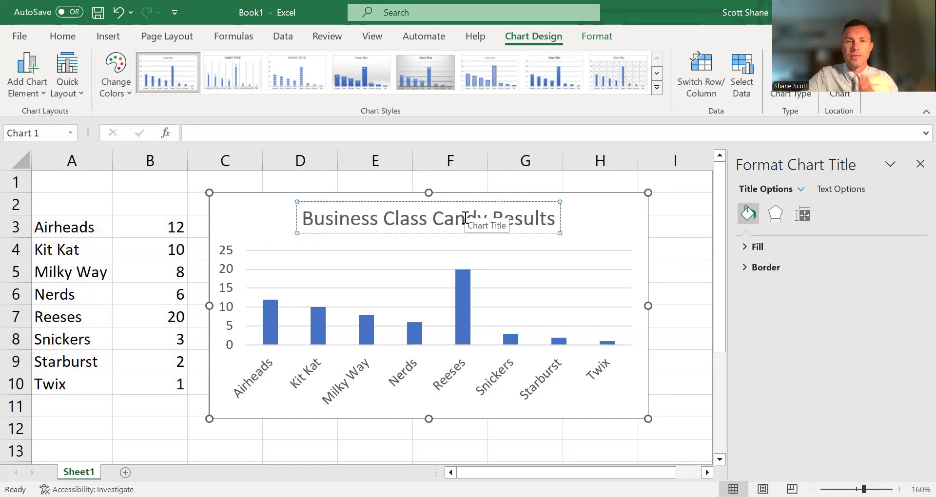
{"action": "left_click", "coordinate": [669, 250]}
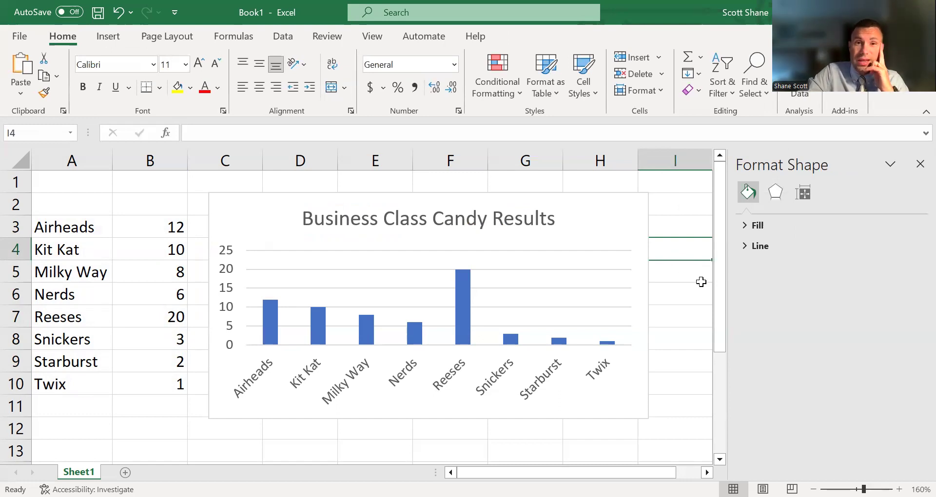
{"action": "left_click", "coordinate": [718, 290]}
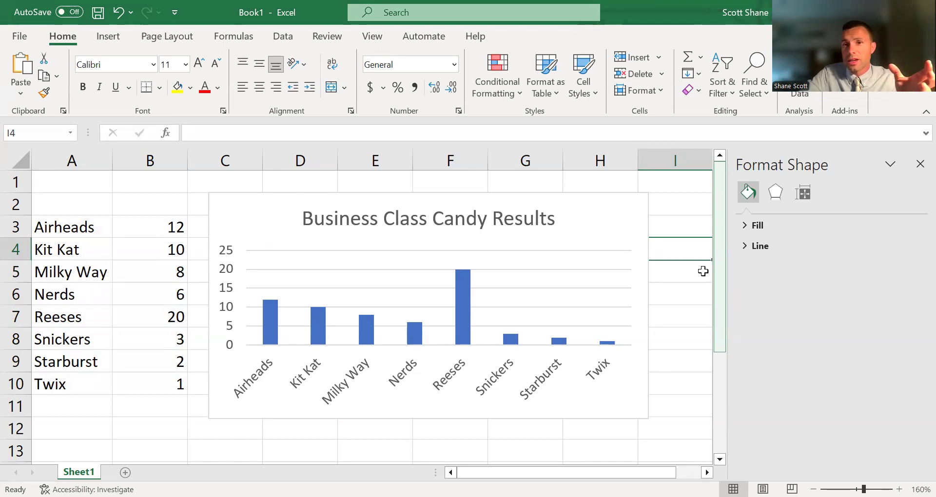
Step: Apply the fifth chart style, with a grey gradient background, bold title and data labels inside the columns
{"action": "left_click", "coordinate": [643, 218]}
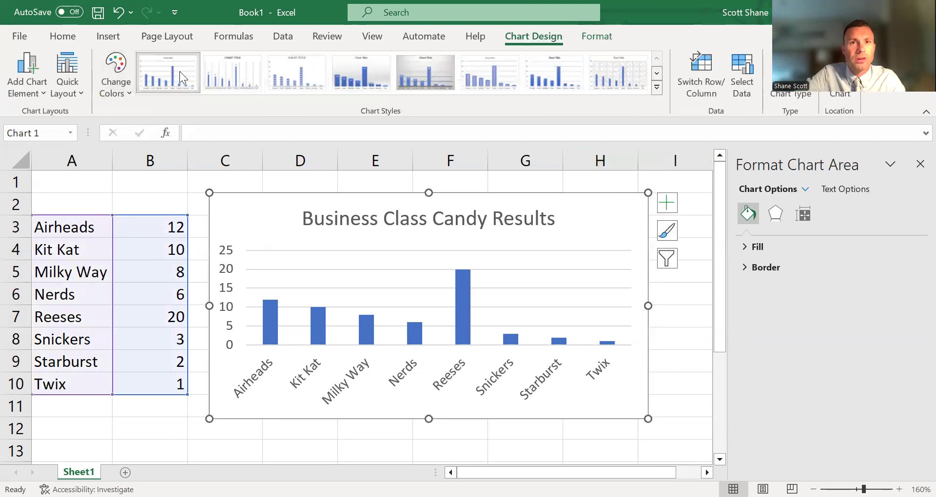
{"action": "left_click", "coordinate": [657, 90]}
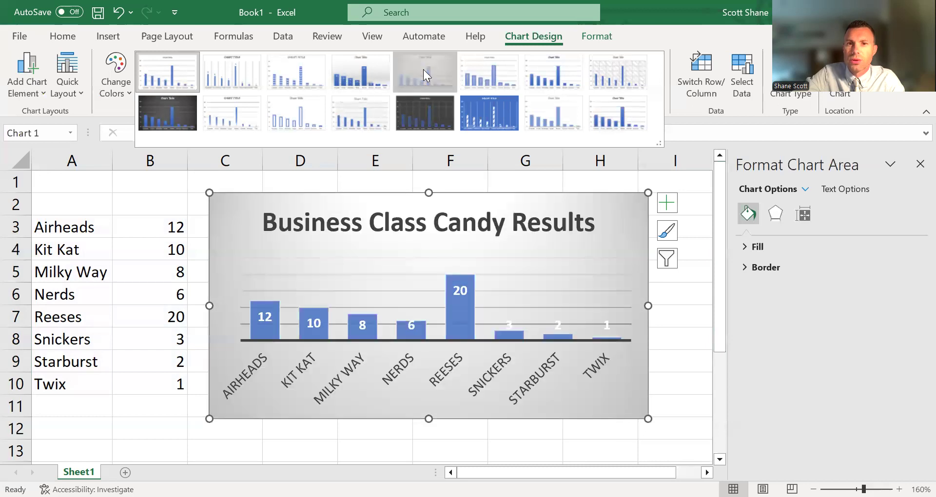
{"action": "left_click", "coordinate": [425, 73]}
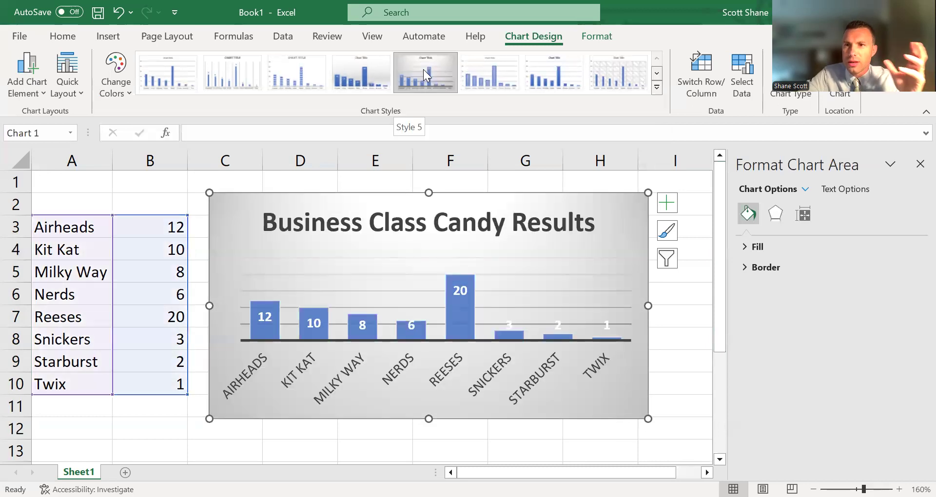
{"action": "left_click", "coordinate": [152, 252]}
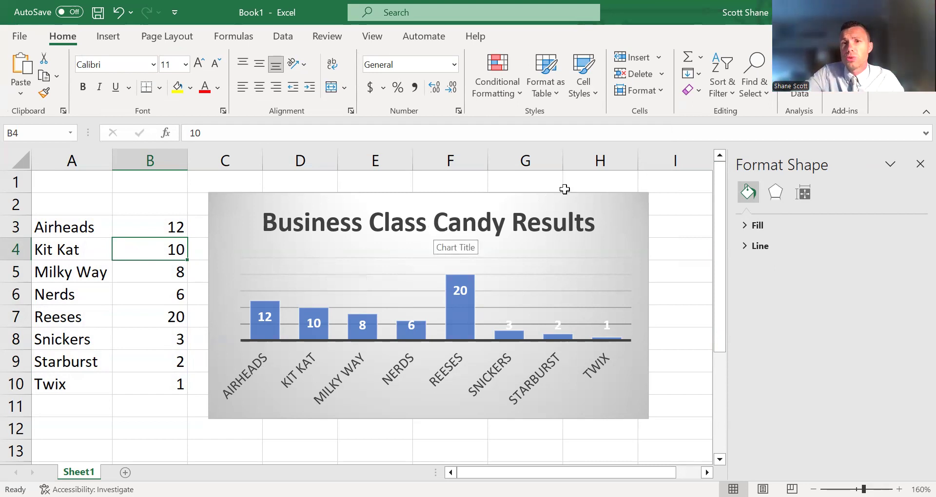
Step: Change the chart's colours to the third Colorful palette, which starts with orange
{"action": "left_click", "coordinate": [585, 204]}
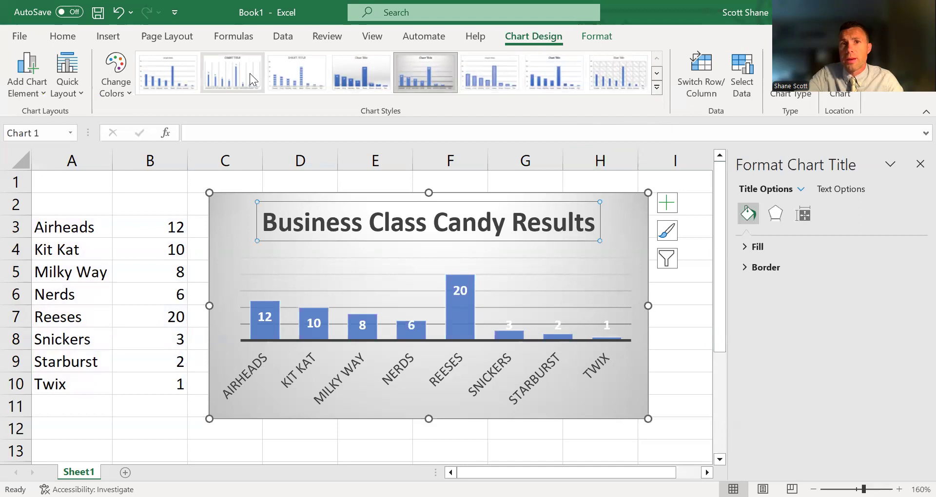
{"action": "left_click", "coordinate": [597, 36]}
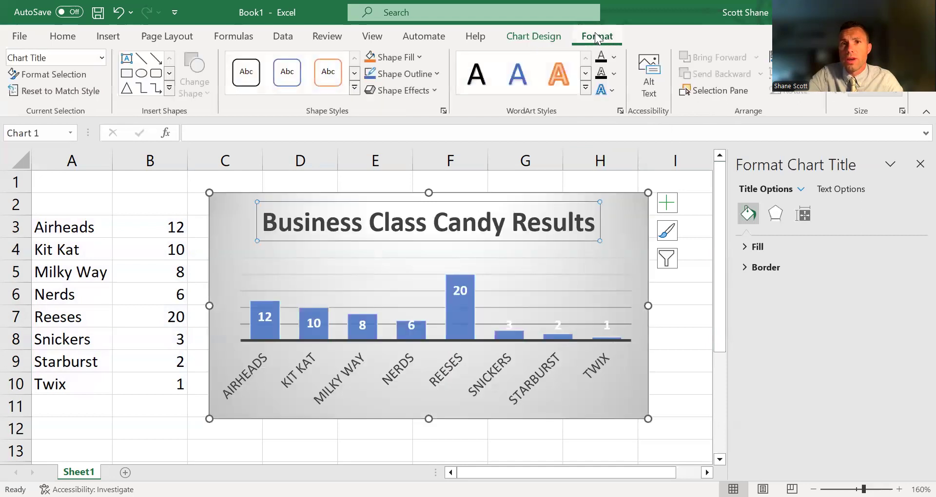
{"action": "left_click", "coordinate": [520, 36]}
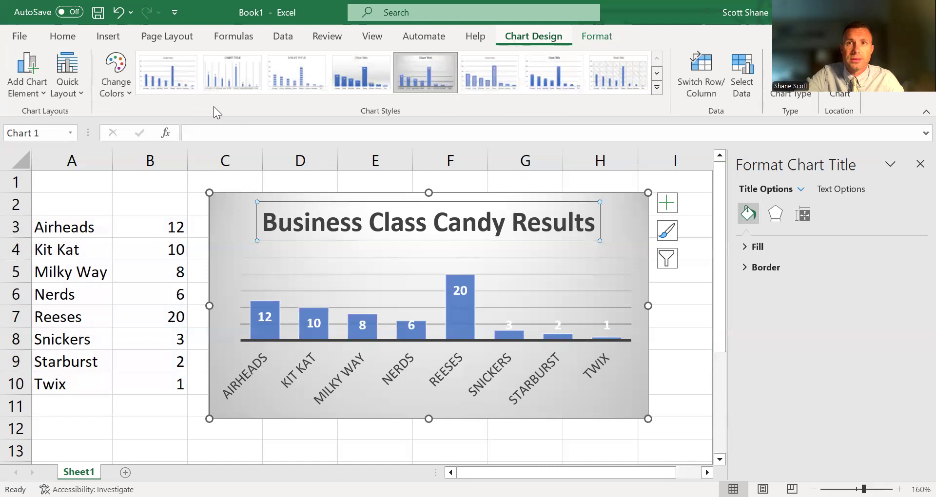
{"action": "left_click", "coordinate": [113, 80]}
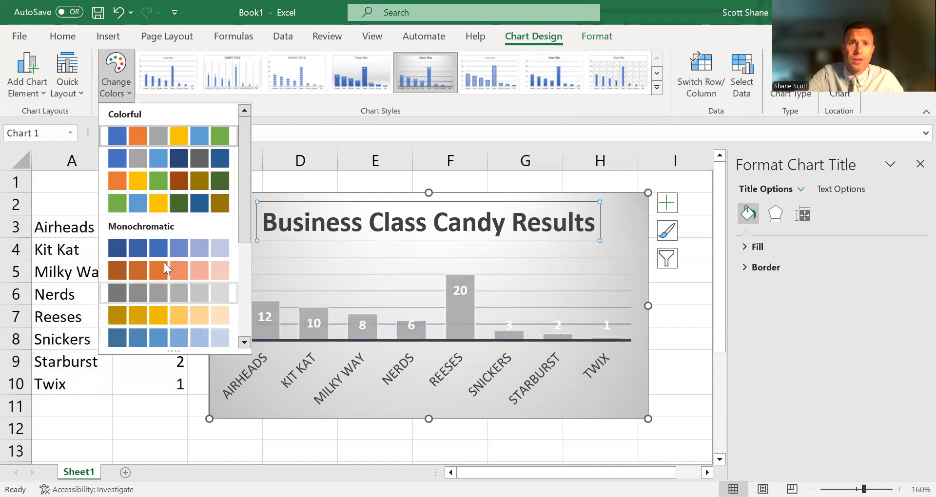
{"action": "left_click", "coordinate": [183, 172]}
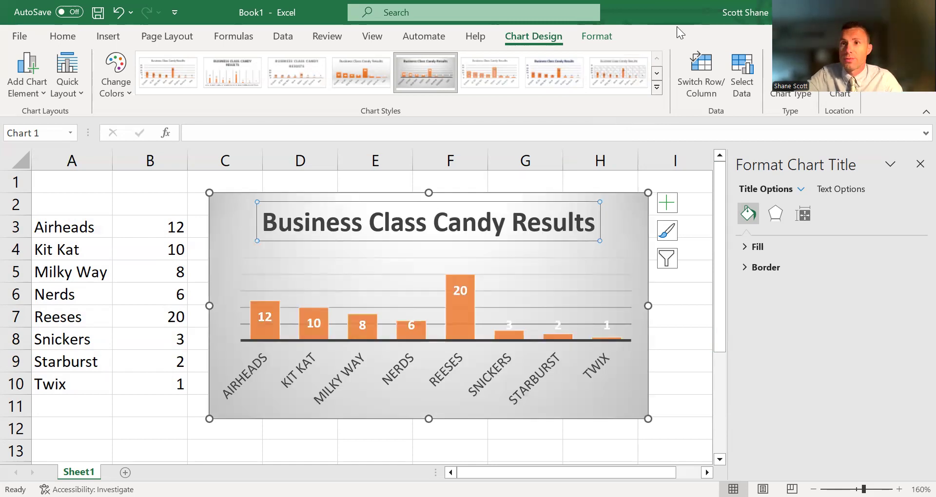
{"action": "key", "text": "Escape"}
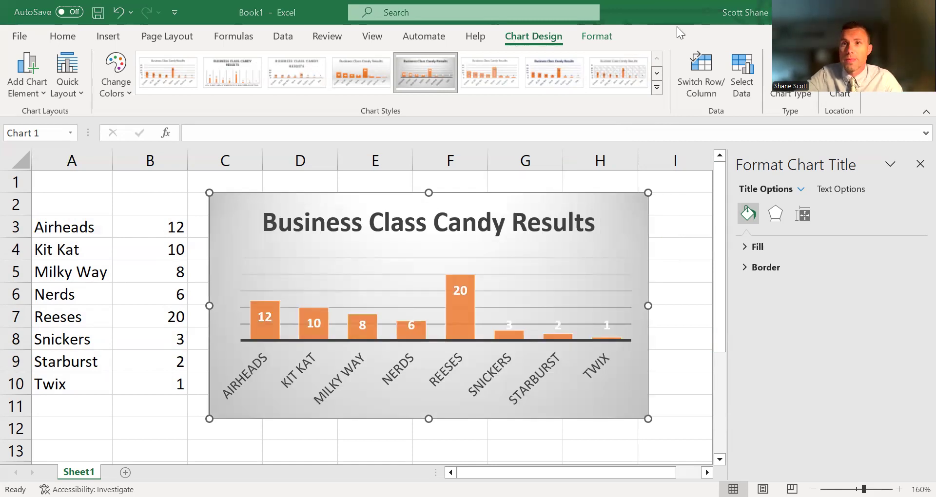